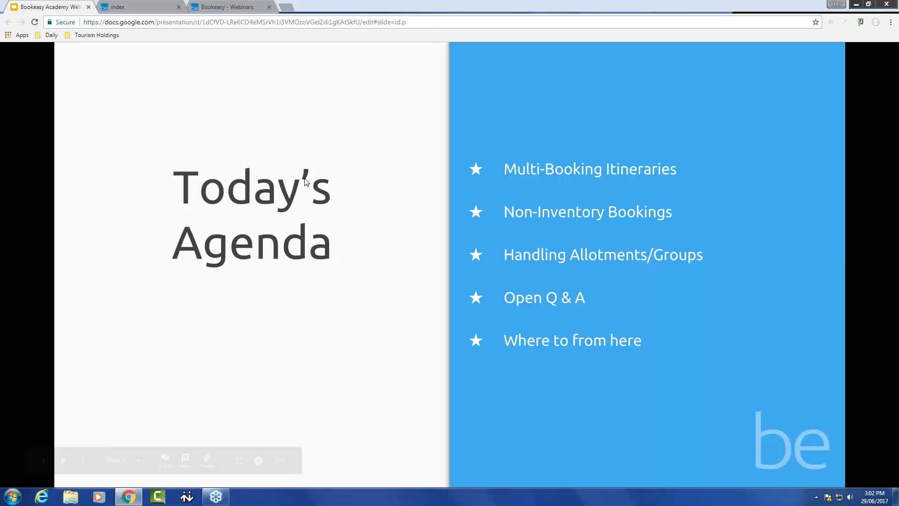
pyautogui.click(245, 8)
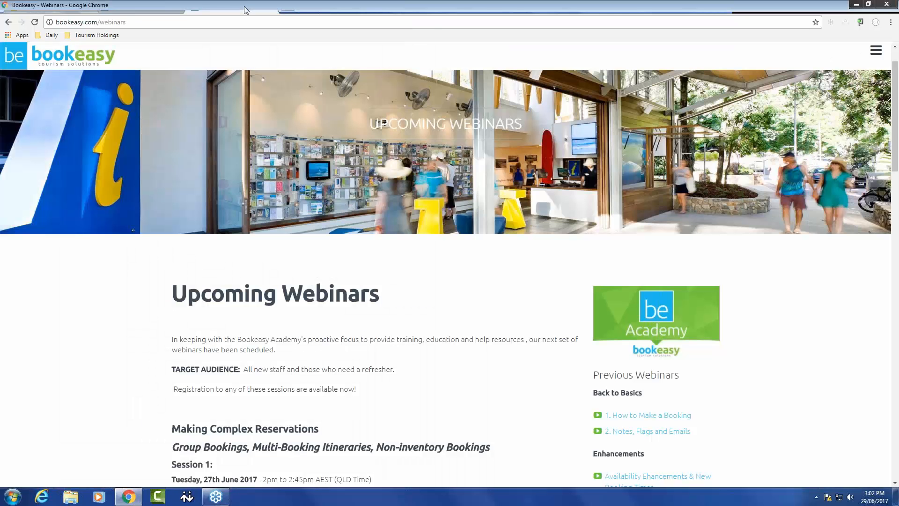
pyautogui.scroll(-2, 618, 337)
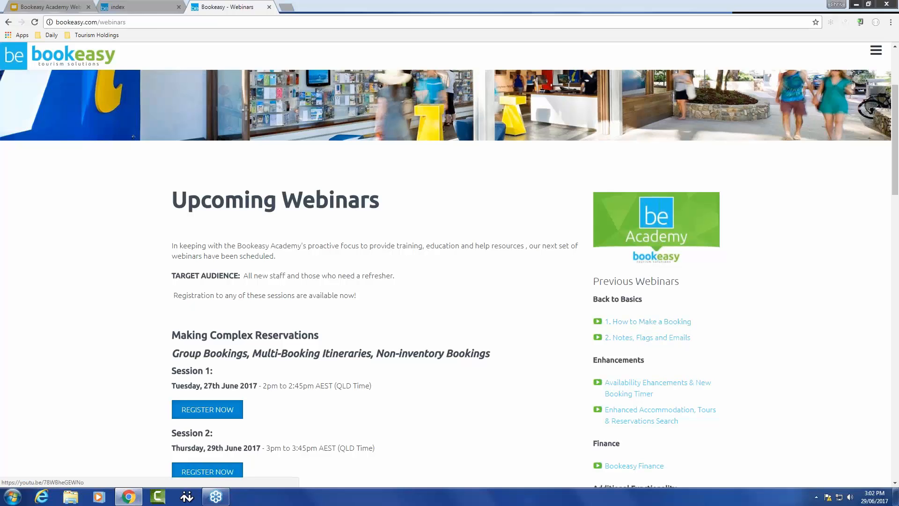
pyautogui.click(75, 7)
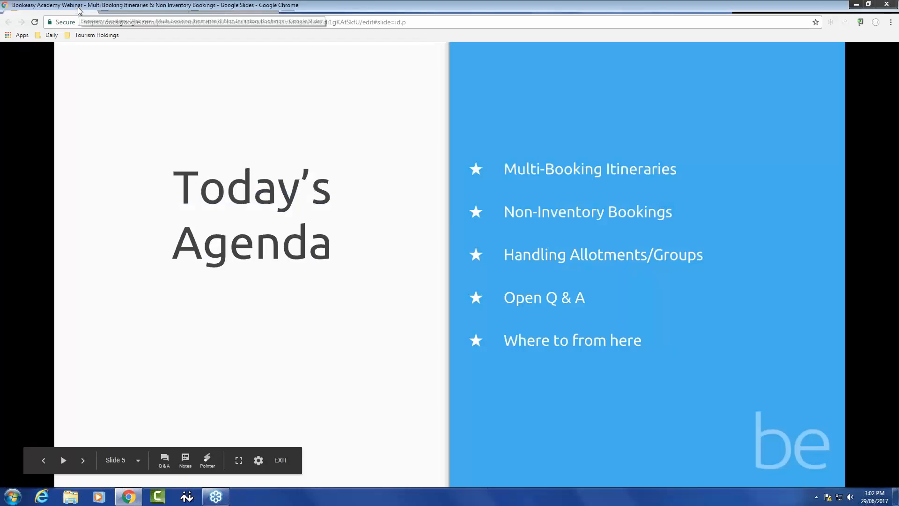
# - Open the advanced accommodation search in the Bookeasy console
pyautogui.click(123, 8)
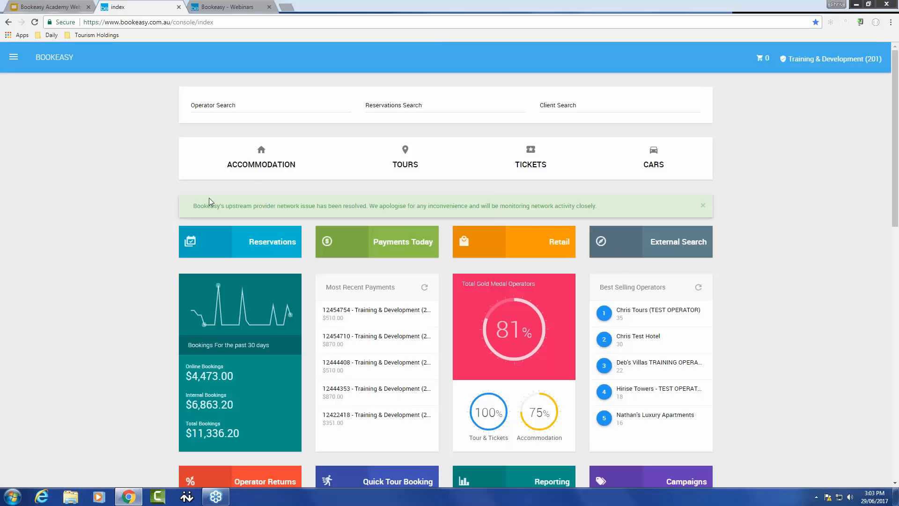
pyautogui.click(255, 165)
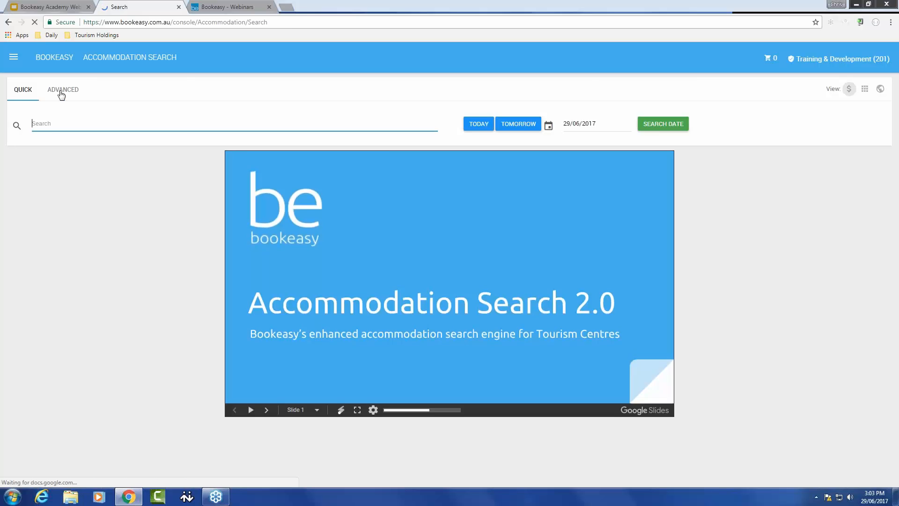
pyautogui.click(63, 89)
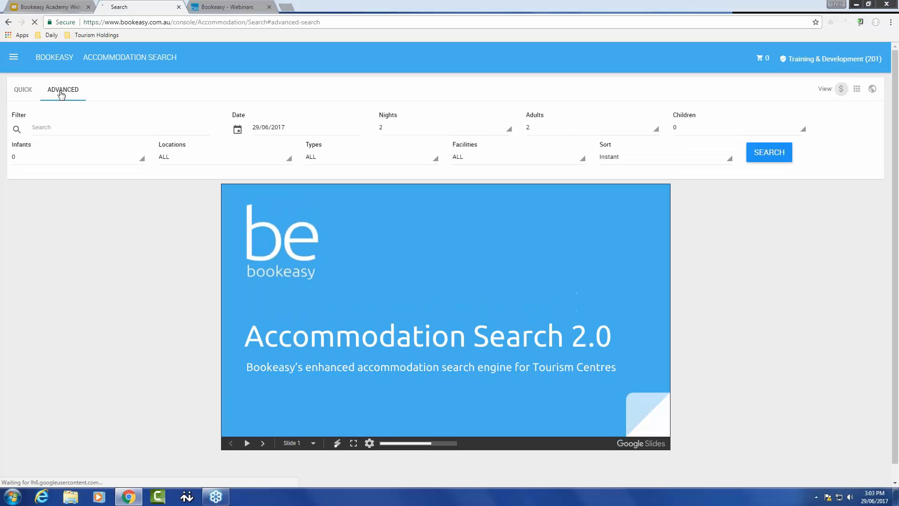
# - Set the accommodation search date to 20/11/2017 and the stay to 3 nights
pyautogui.click(290, 128)
pyautogui.write('2')
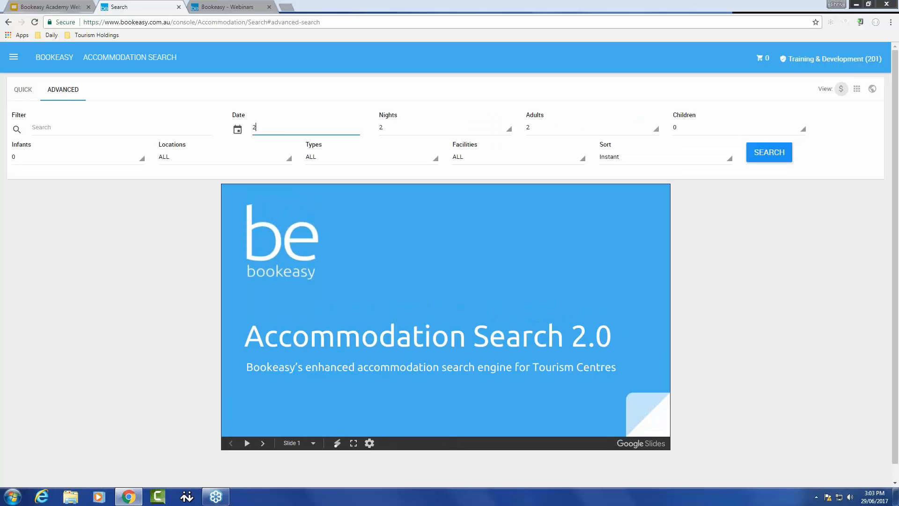
pyautogui.write('0/11/2017')
pyautogui.click(407, 135)
pyautogui.click(409, 172)
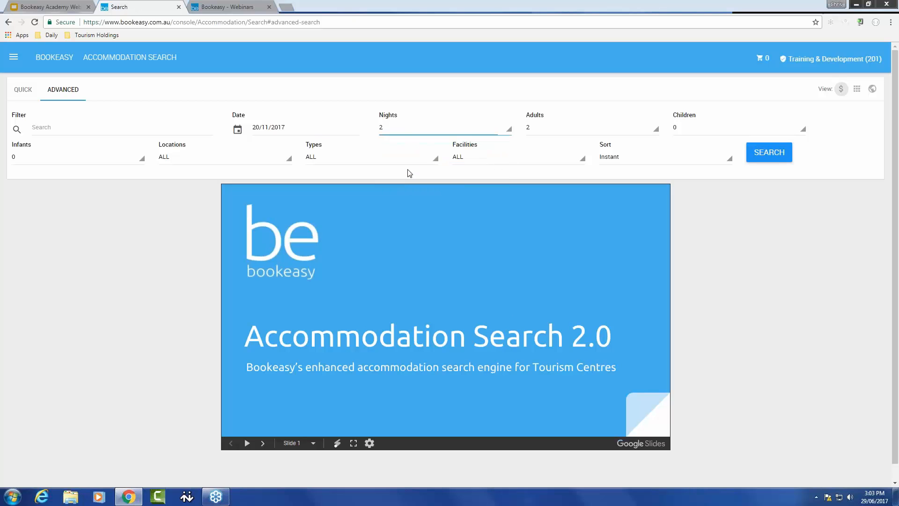
# - Filter for Whitesand Villas TEST OPERATOR FOR TRAINING PURPOSES and run the accommodation search
pyautogui.click(86, 130)
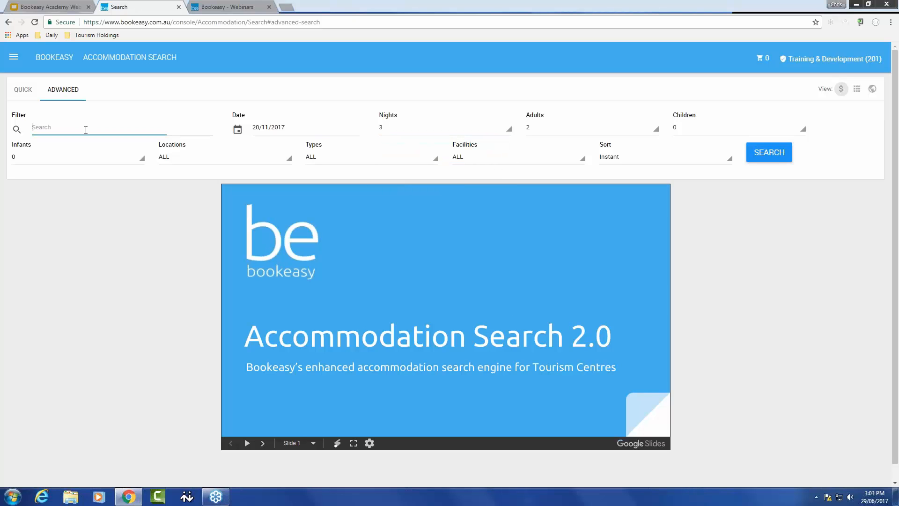
pyautogui.write('whites')
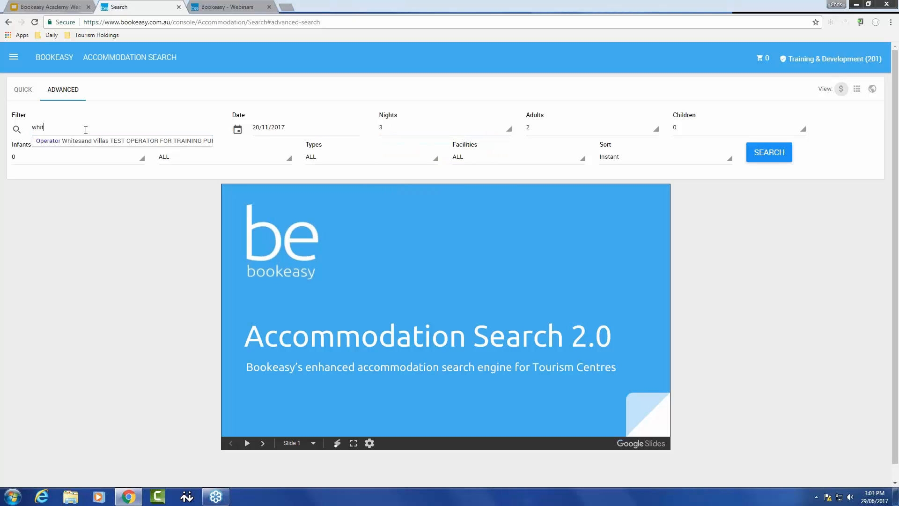
pyautogui.click(80, 141)
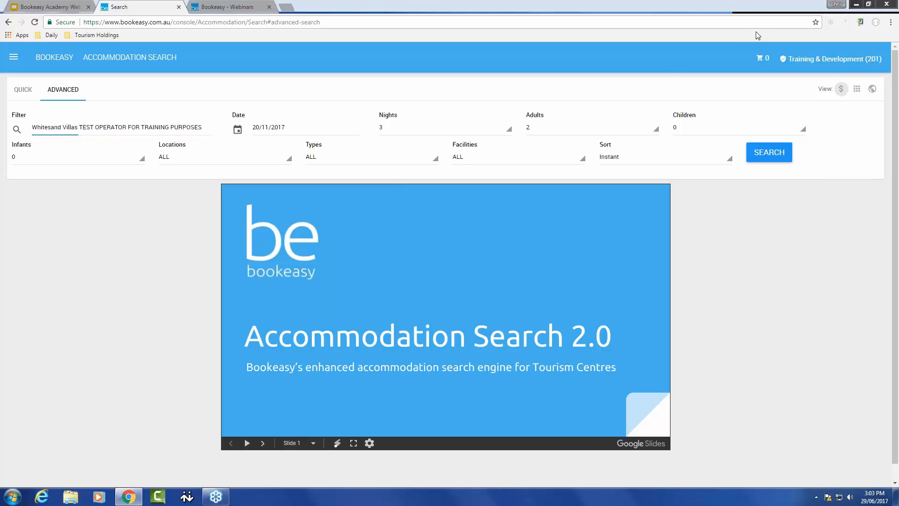
pyautogui.click(769, 153)
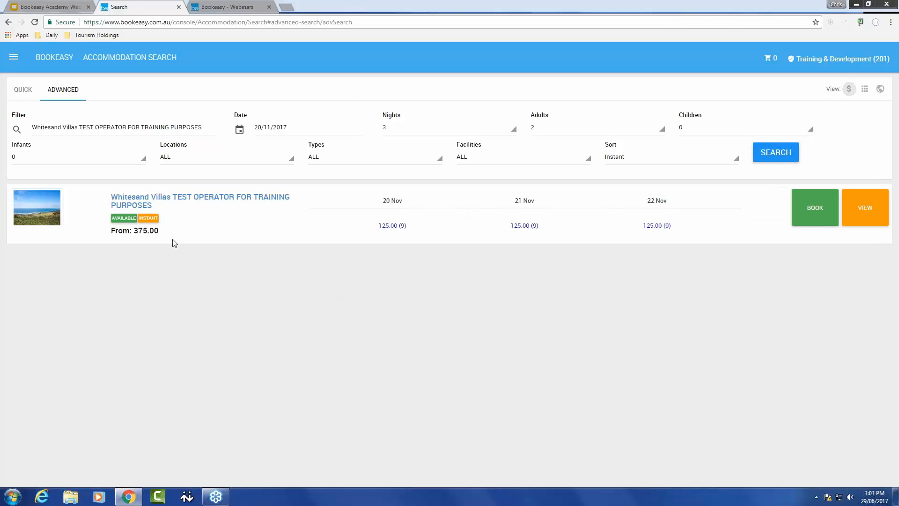
# - Add a Luxury Spa Suite at Whitesand Villas to the cart
pyautogui.click(807, 219)
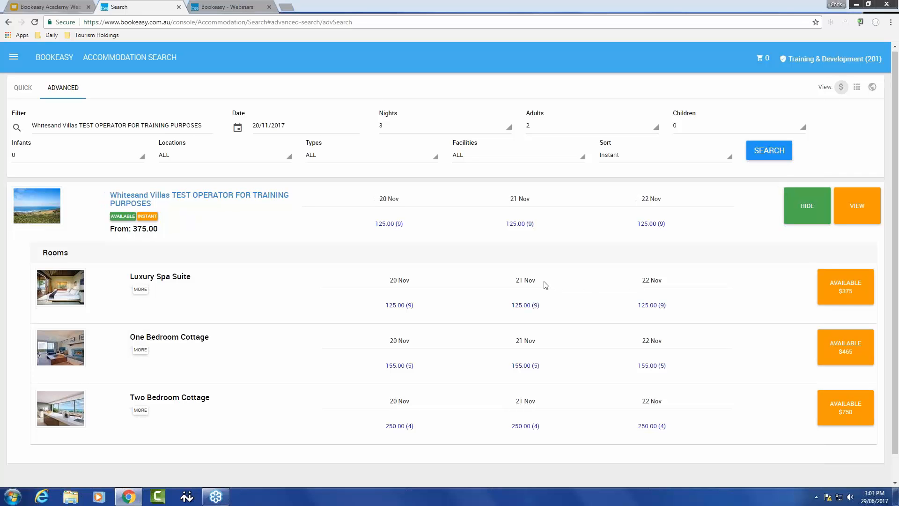
pyautogui.scroll(-1, 544, 285)
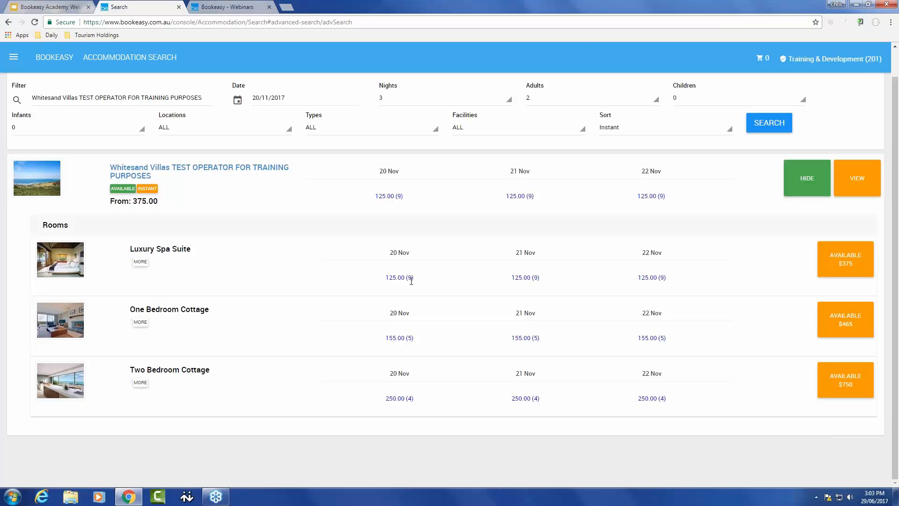
pyautogui.click(846, 263)
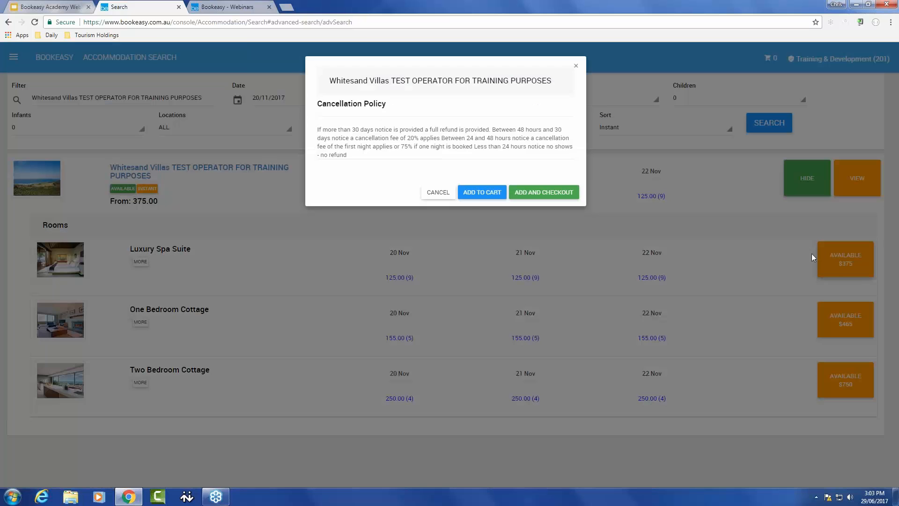
pyautogui.click(481, 197)
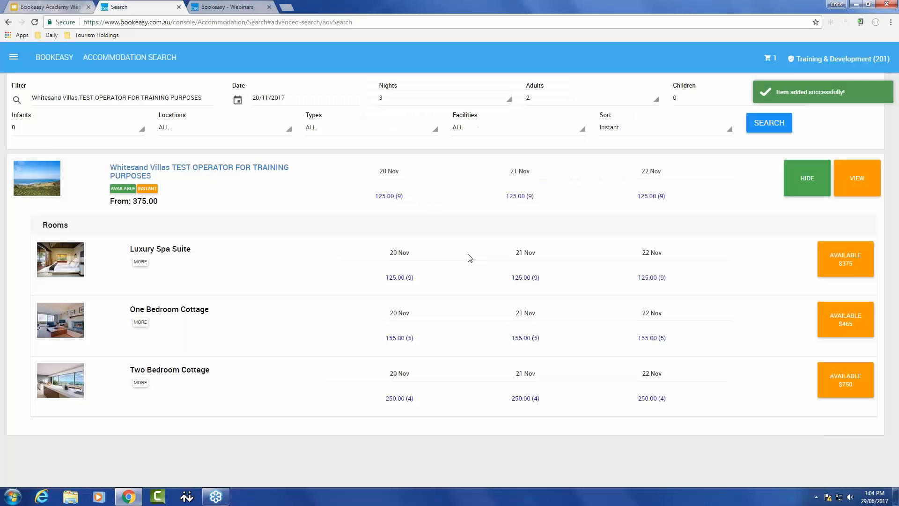
pyautogui.click(761, 59)
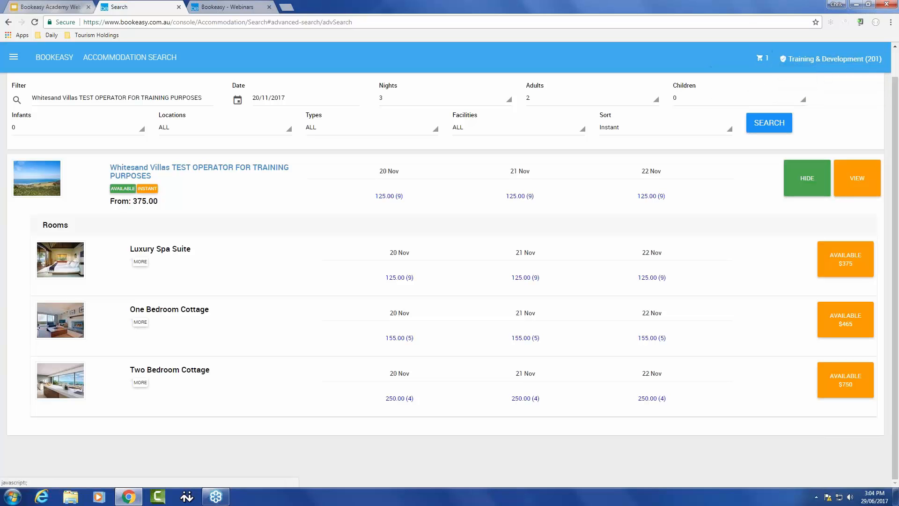
# - Add a second Luxury Spa Suite at Whitesand Villas to the cart
pyautogui.click(848, 262)
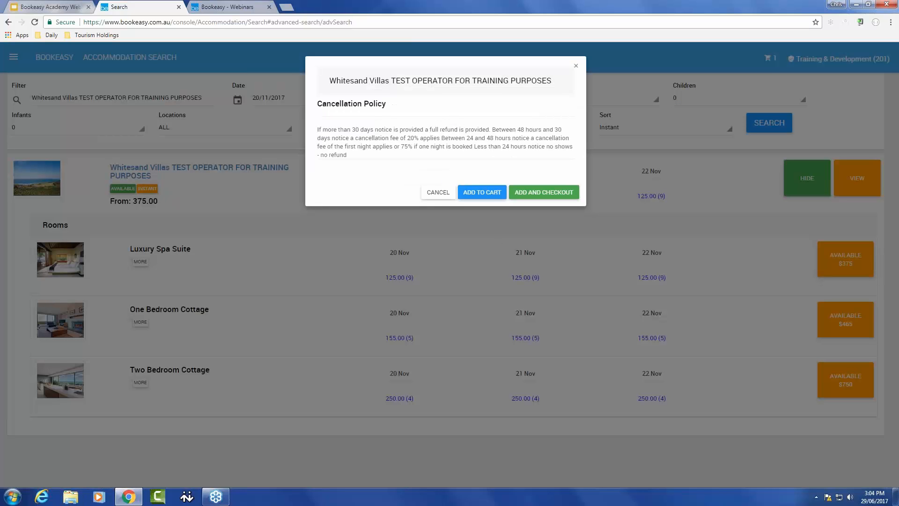
pyautogui.click(482, 192)
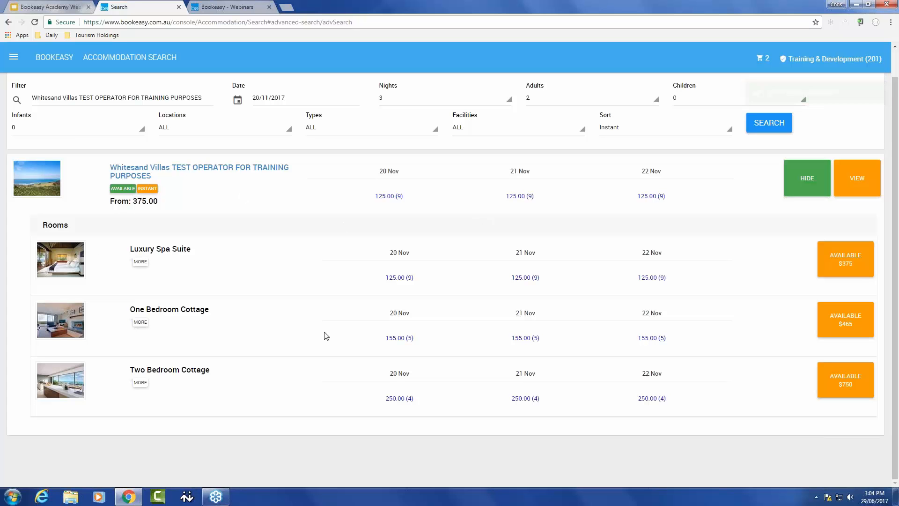
pyautogui.click(760, 61)
# - Return to the console home and open the advanced tour search
pyautogui.click(62, 60)
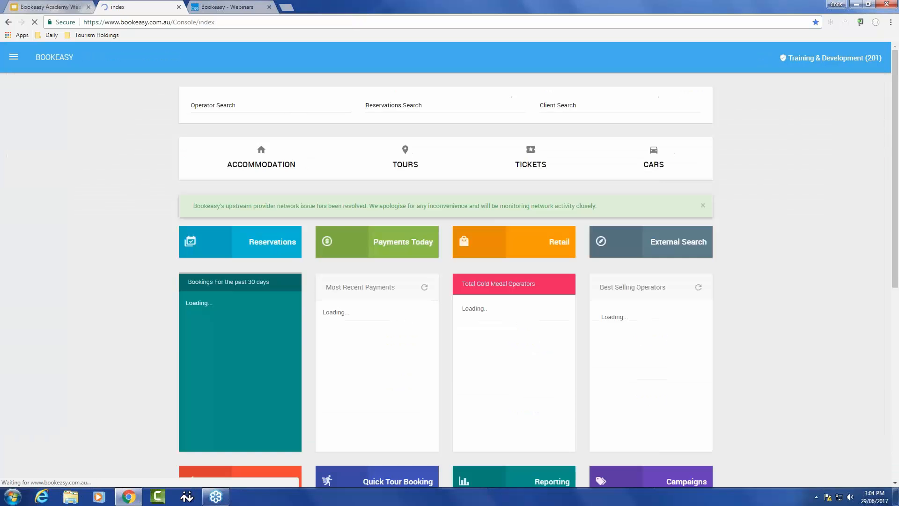
pyautogui.click(405, 155)
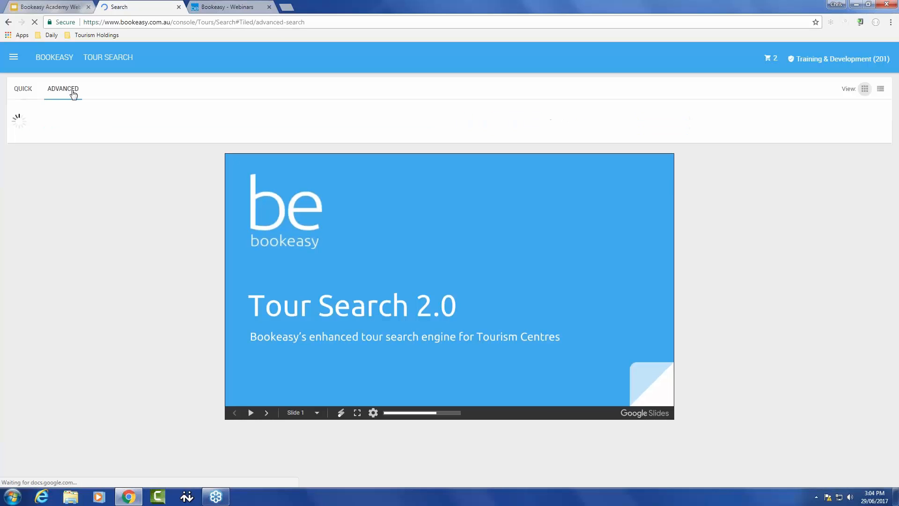
pyautogui.click(72, 91)
# - Set the tour search date to 21/11/2017
pyautogui.click(247, 131)
pyautogui.write('2')
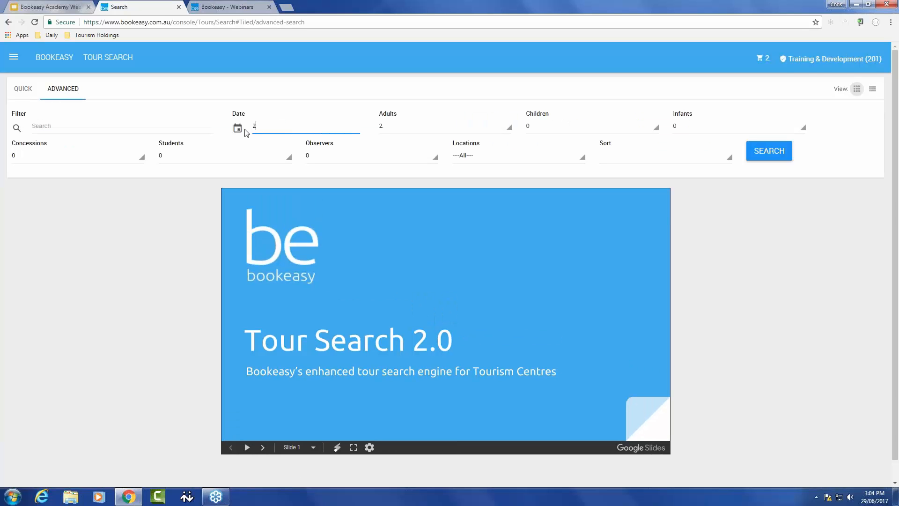
pyautogui.write('1/11/2017')
# - Filter for Chris Tours (TEST OPERATOR) and run the tour search
pyautogui.click(104, 127)
pyautogui.write('chris')
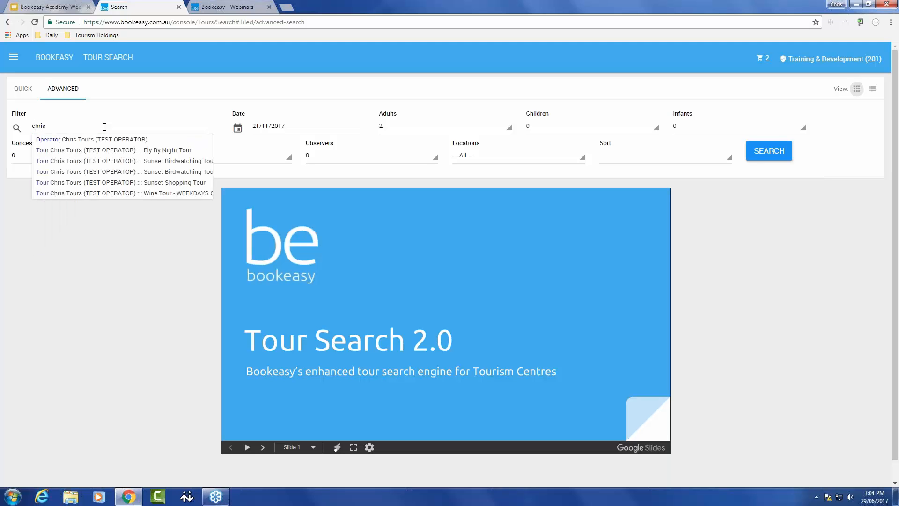
pyautogui.press('Down')
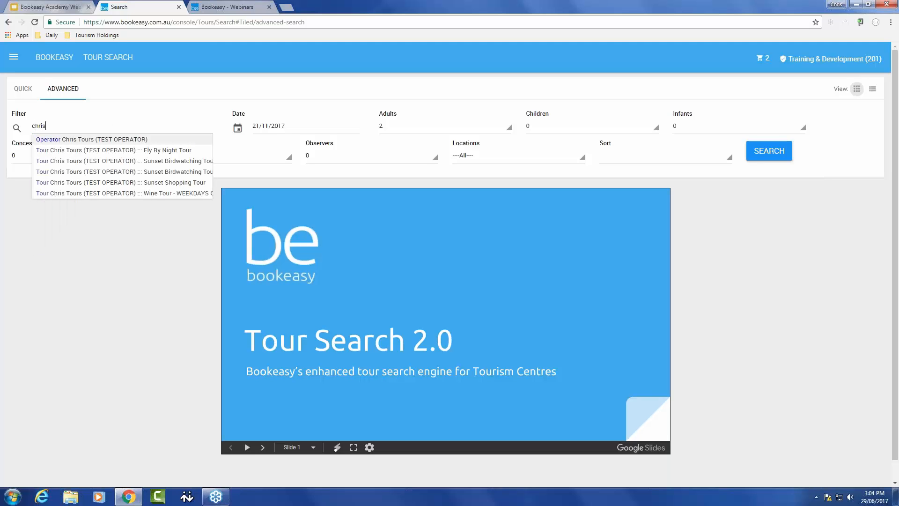
pyautogui.click(62, 140)
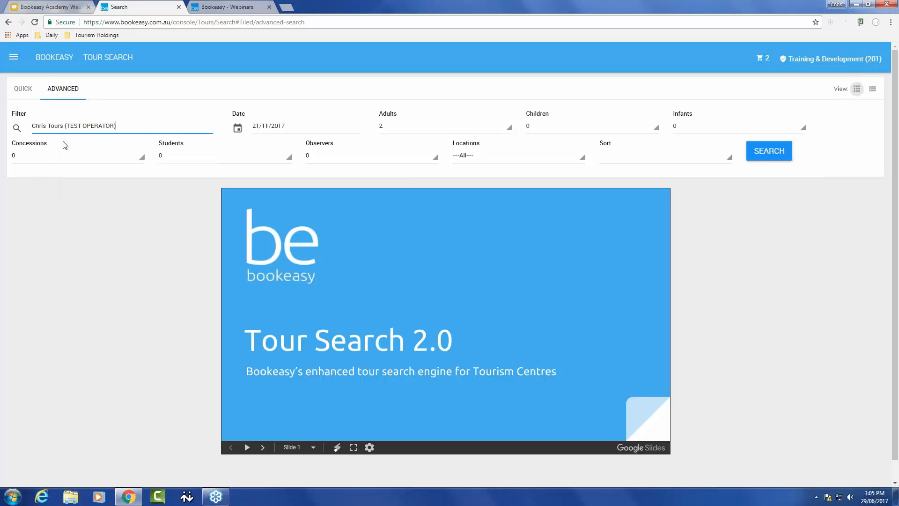
pyautogui.click(763, 152)
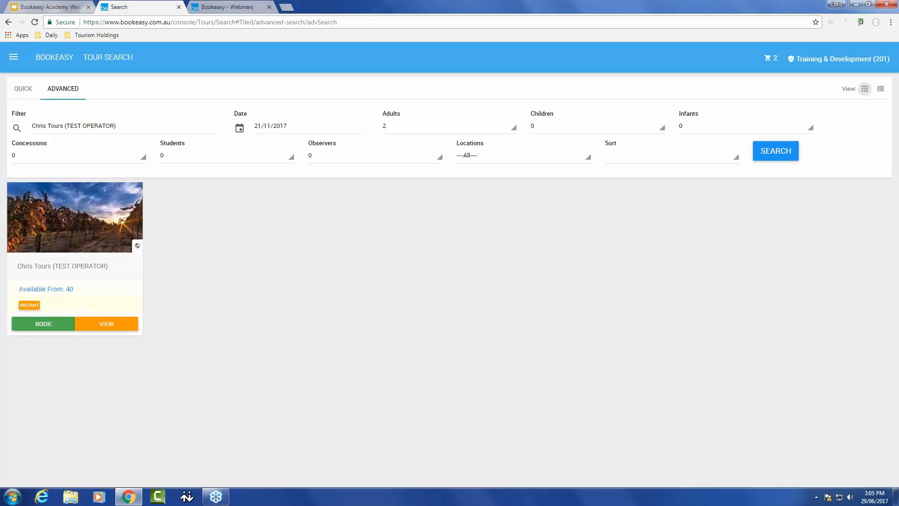
# - Show the Chris Tours tour list and view the operator's details
pyautogui.click(50, 328)
pyautogui.scroll(-3, 255, 285)
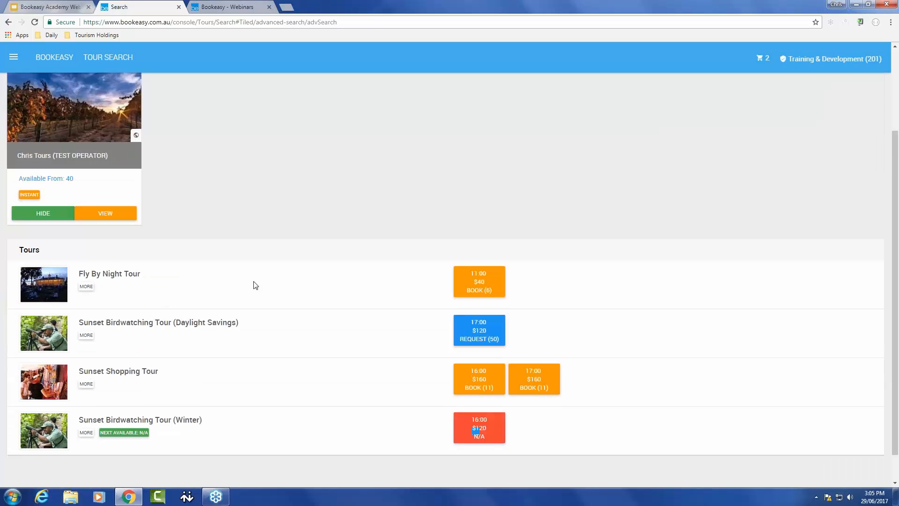
pyautogui.scroll(-1, 255, 285)
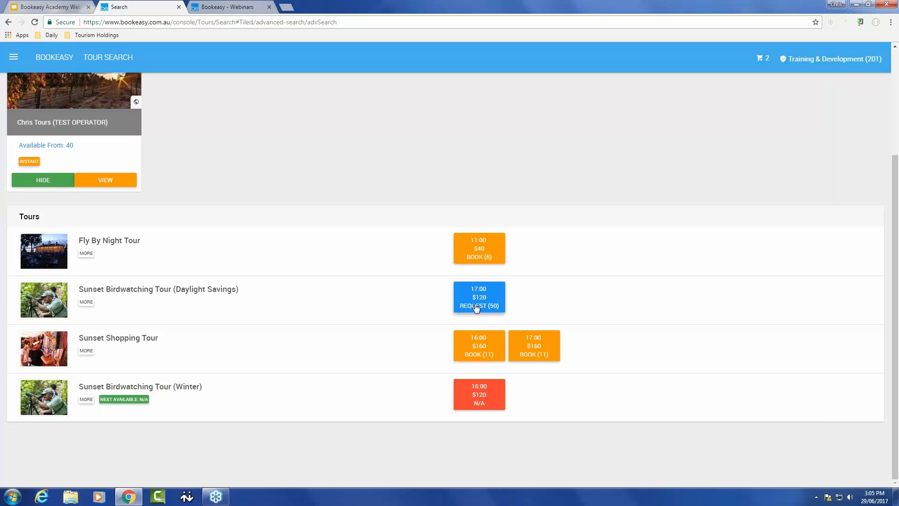
pyautogui.click(57, 123)
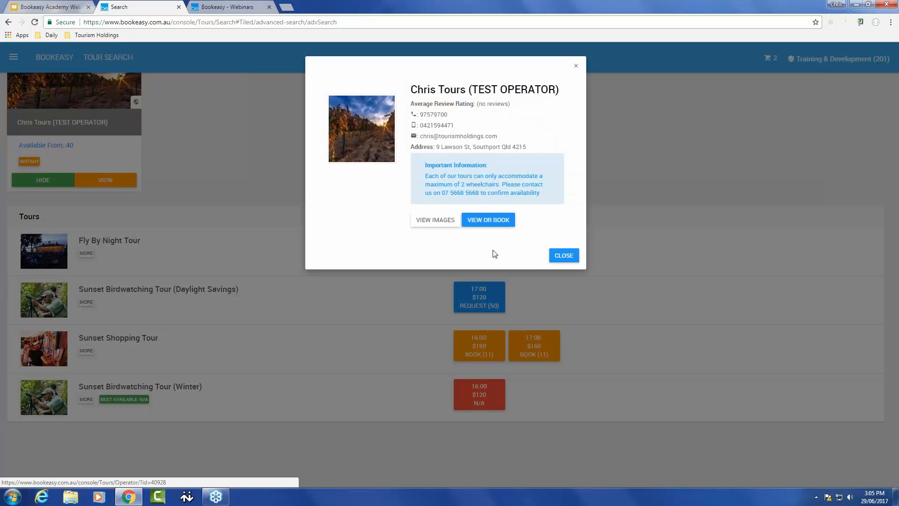
pyautogui.click(565, 258)
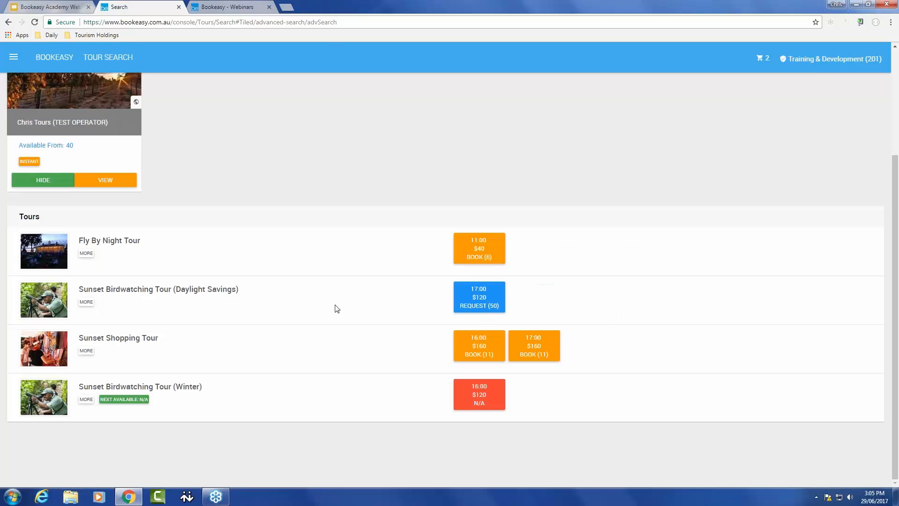
# - Add the 17:00 Sunset Birdwatching Tour (Daylight Savings) and proceed to checkout
pyautogui.click(485, 299)
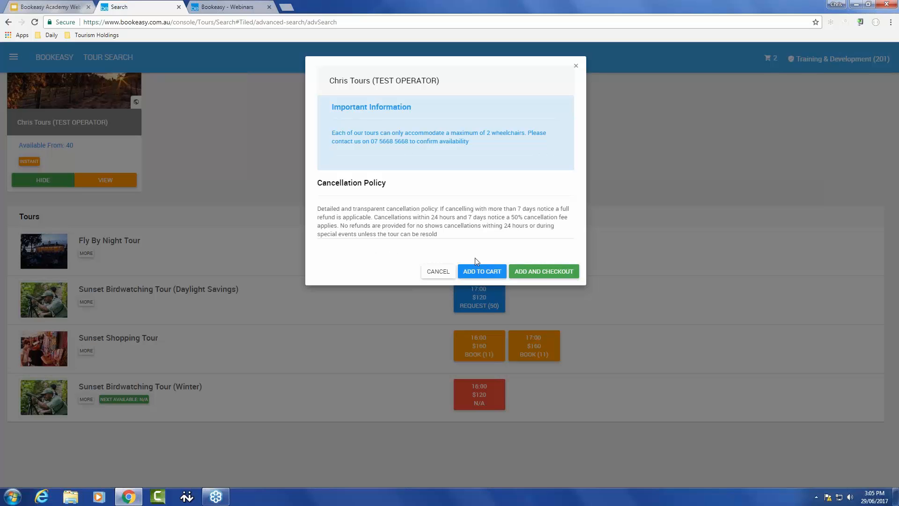
pyautogui.click(543, 273)
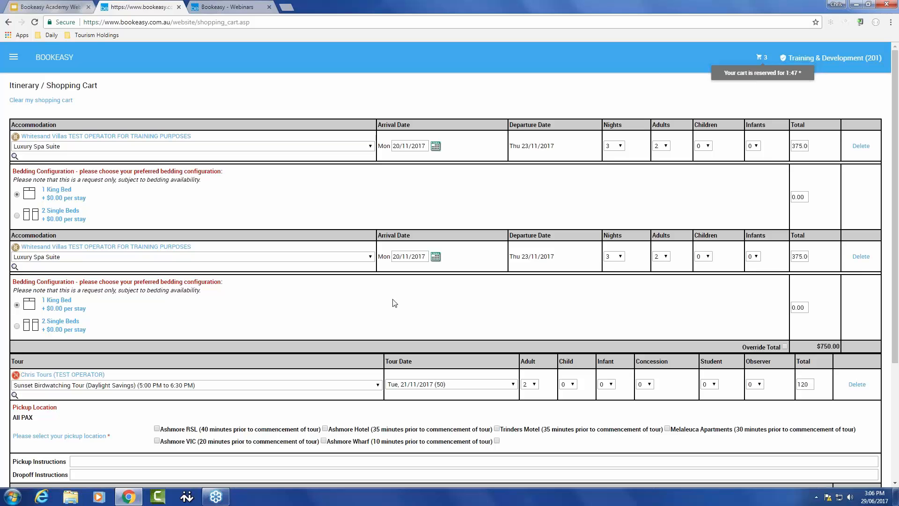
# - Review the cart summary and the items in the itinerary shopping cart
pyautogui.click(761, 57)
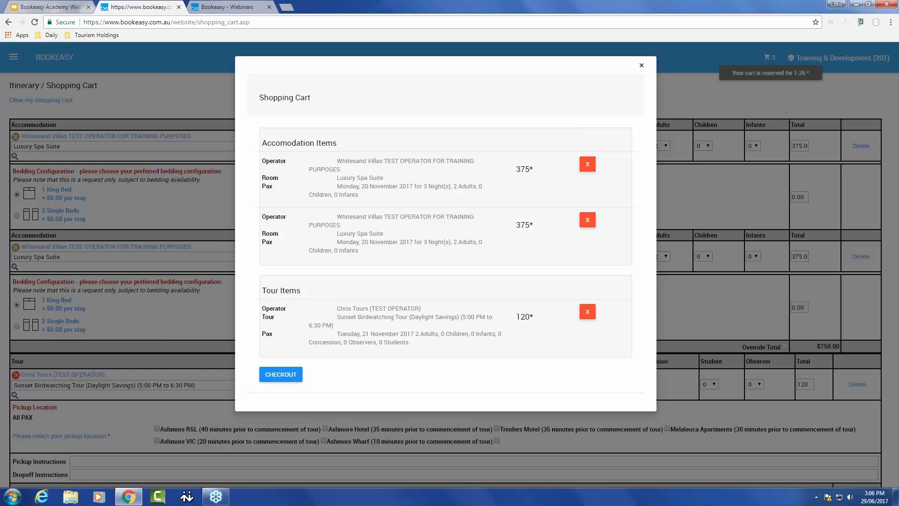
pyautogui.click(642, 65)
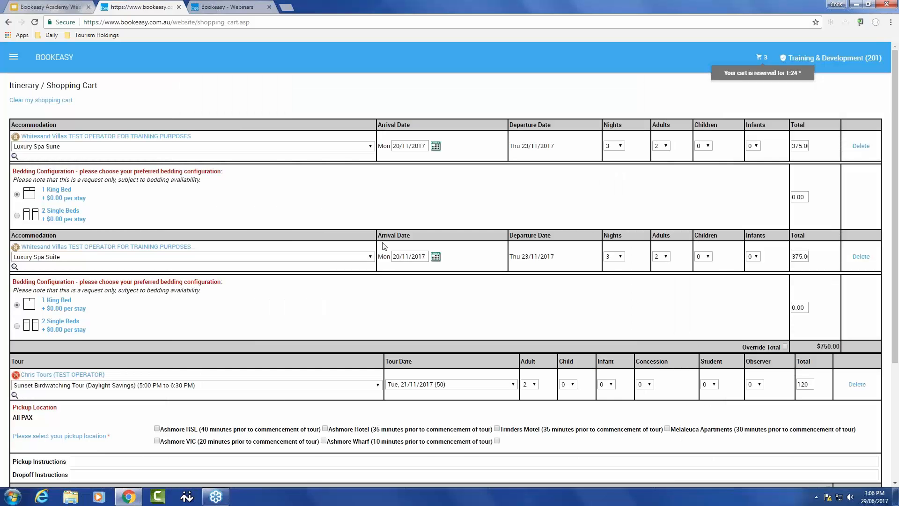
pyautogui.scroll(-1, 384, 247)
pyautogui.scroll(-2, 382, 245)
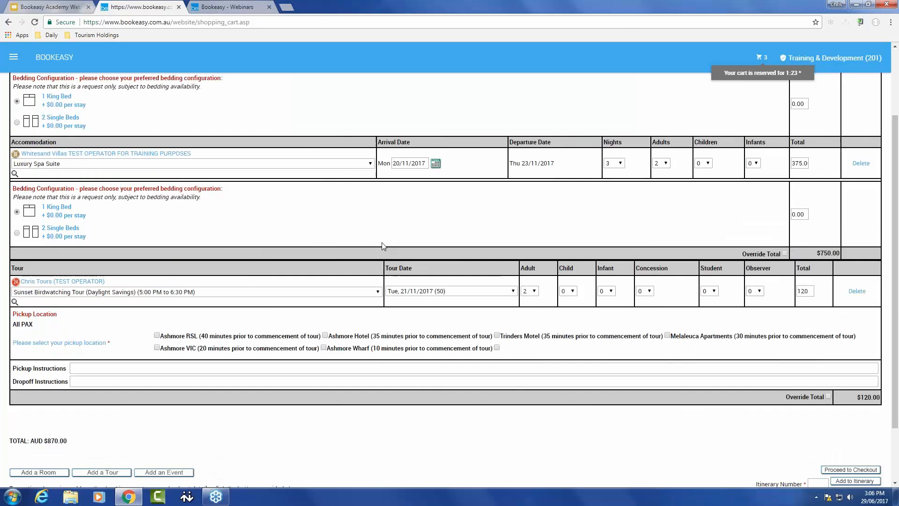
pyautogui.scroll(3, 383, 244)
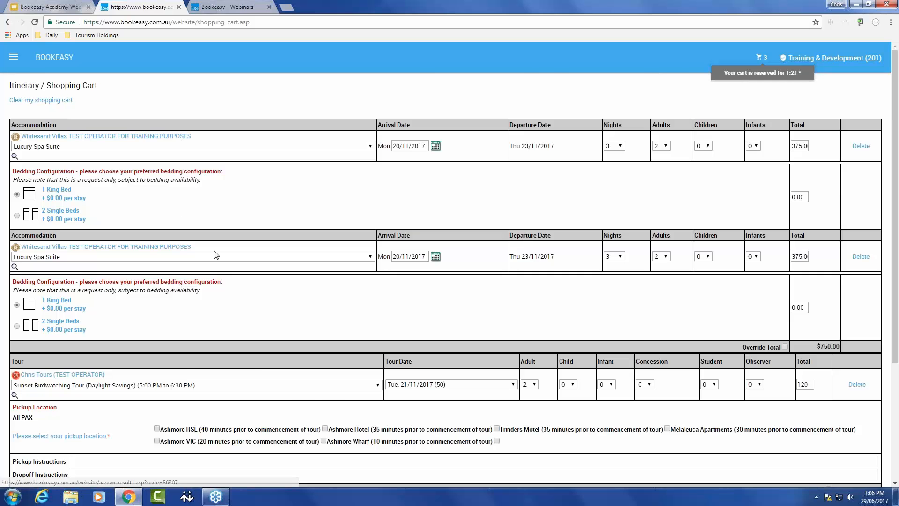
pyautogui.scroll(-1, 225, 257)
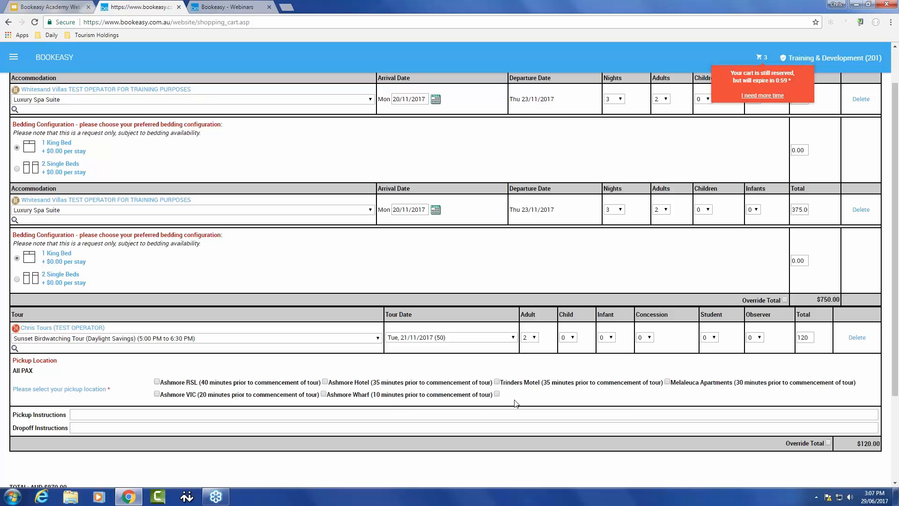
# - Choose Trinders Motel as the tour's pickup location and revise the cart changes
pyautogui.click(497, 382)
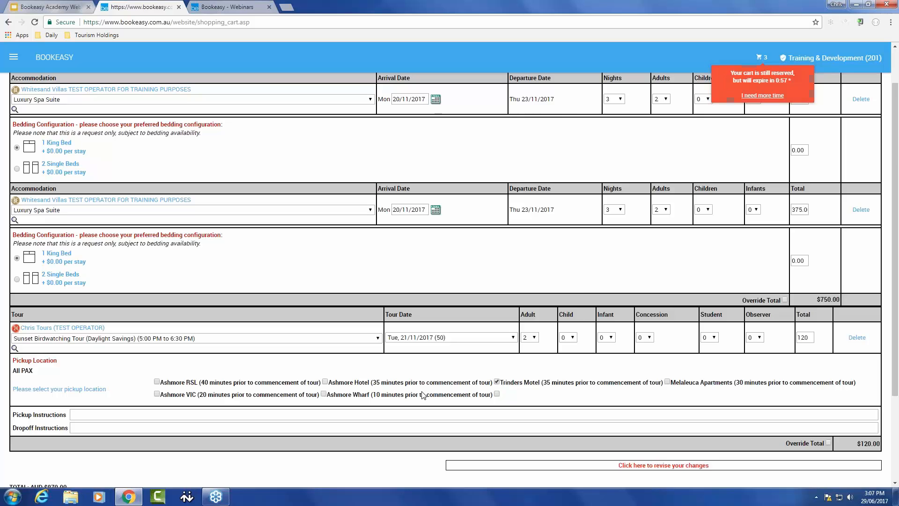
pyautogui.scroll(-3, 613, 371)
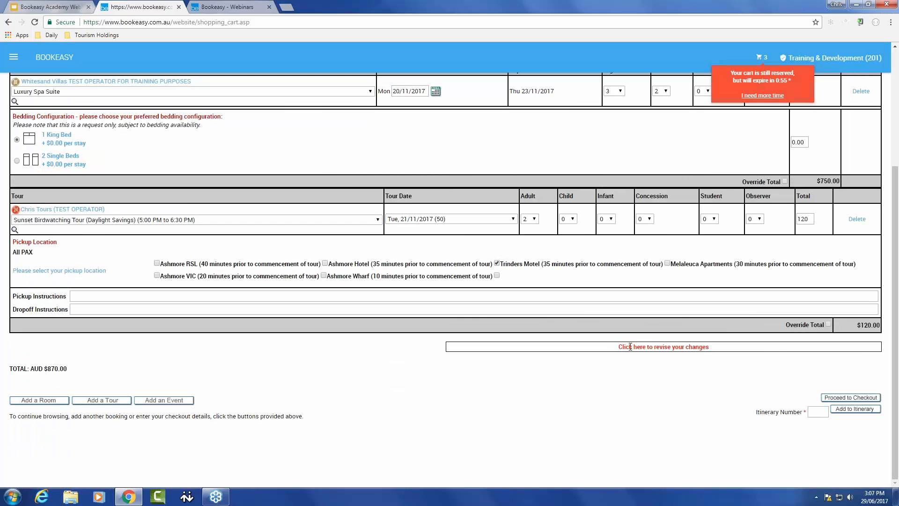
pyautogui.click(668, 348)
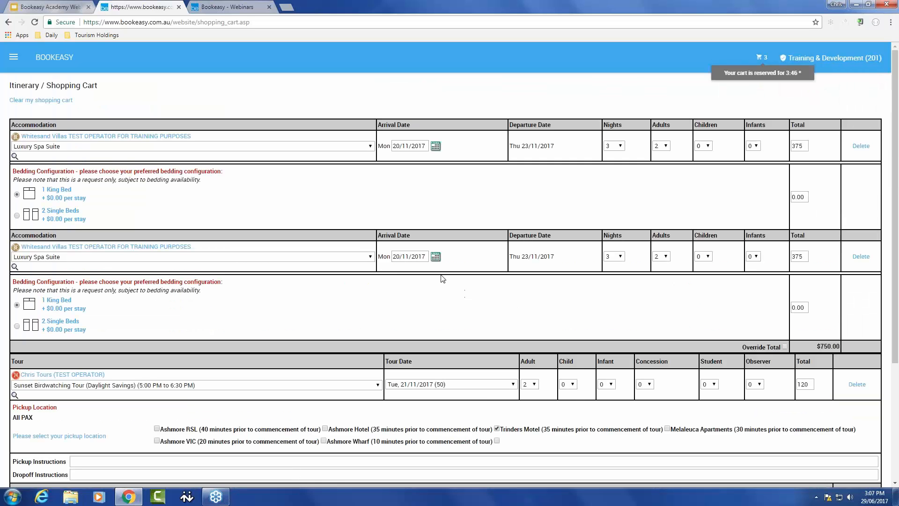
# - Proceed from the shopping cart to checkout
pyautogui.scroll(-1, 443, 279)
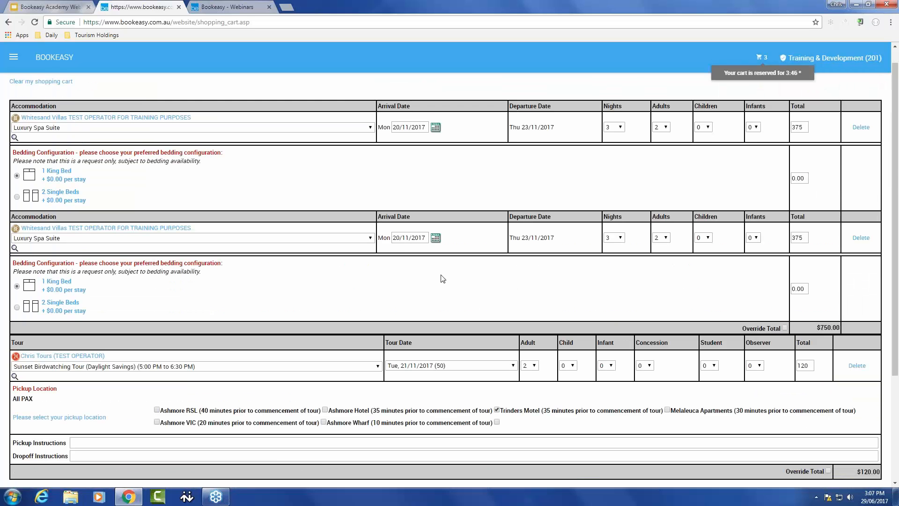
pyautogui.scroll(-3, 442, 279)
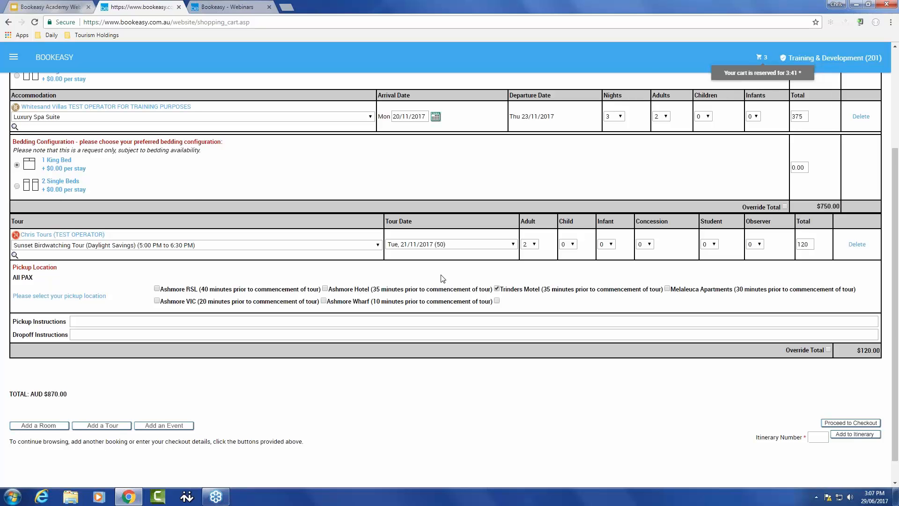
pyautogui.scroll(2, 443, 278)
pyautogui.scroll(-1, 443, 278)
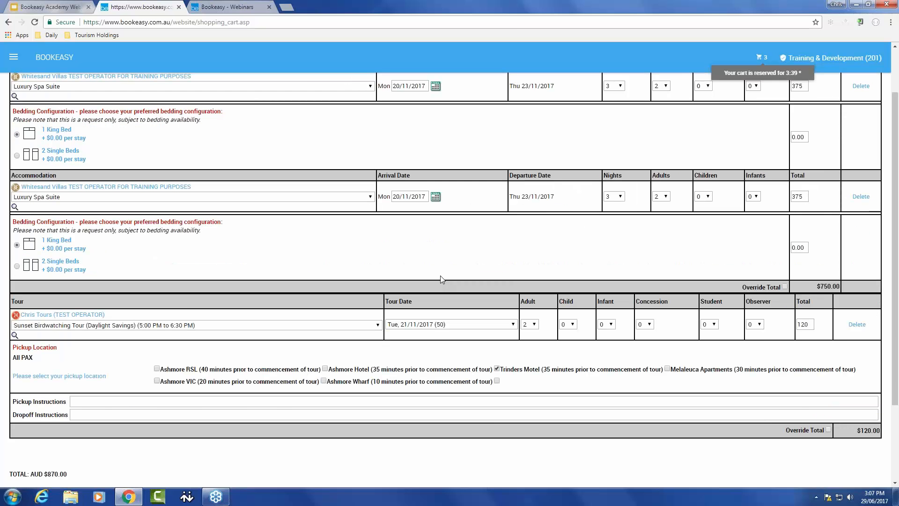
pyautogui.scroll(-3, 441, 279)
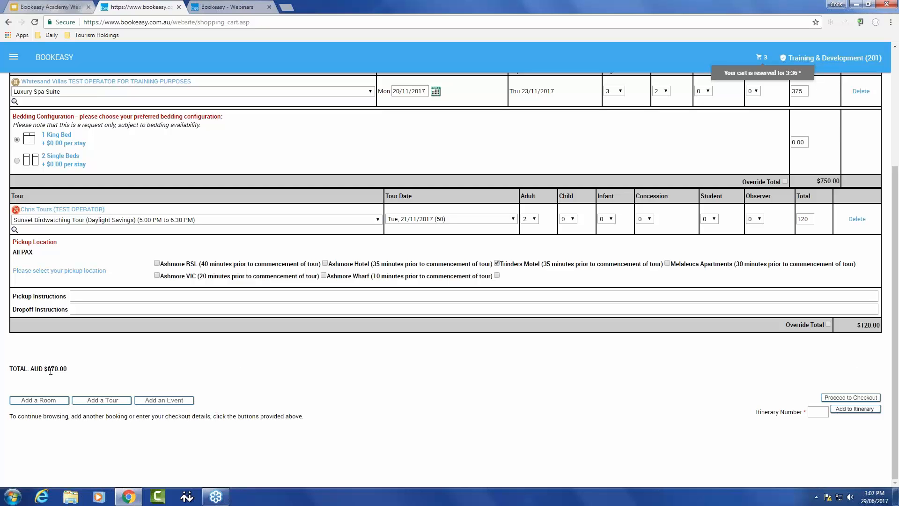
pyautogui.click(846, 398)
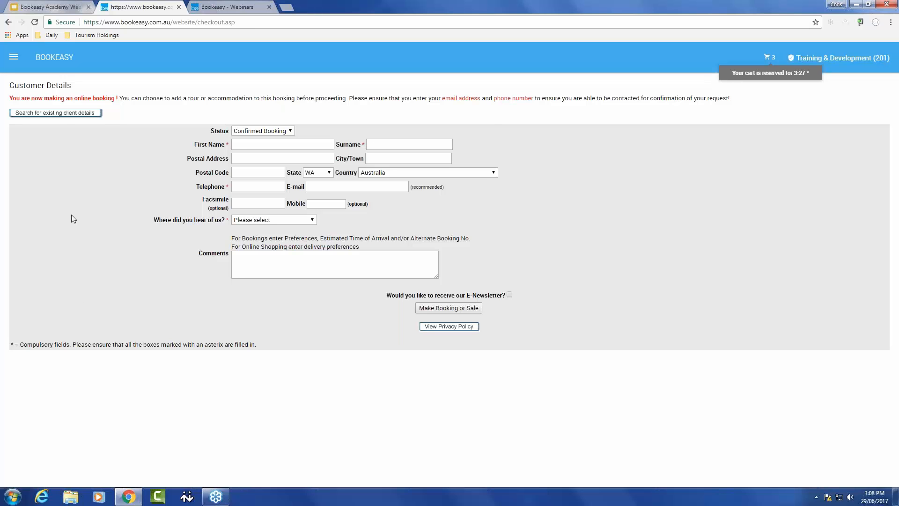
# - Search existing client details by the name "ren" and make the booking for the second matching client
pyautogui.click(60, 114)
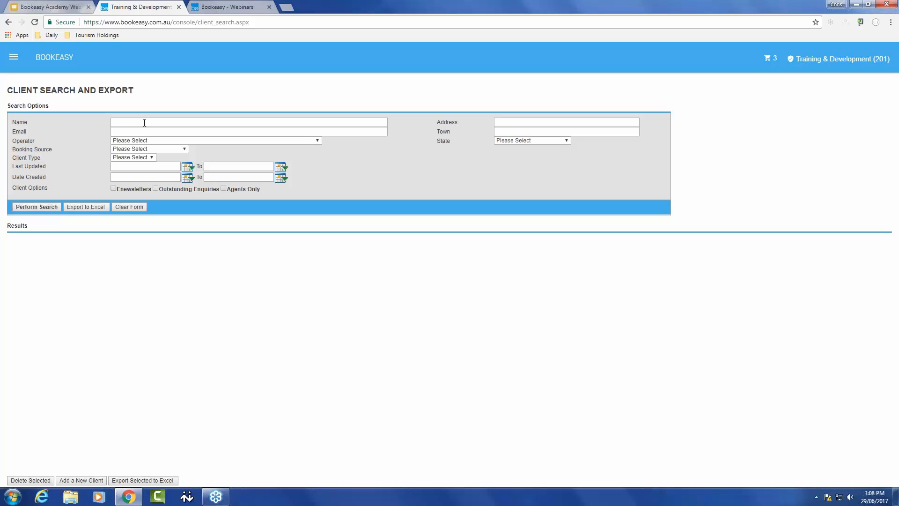
pyautogui.click(144, 122)
pyautogui.write('ren')
pyautogui.press('Return')
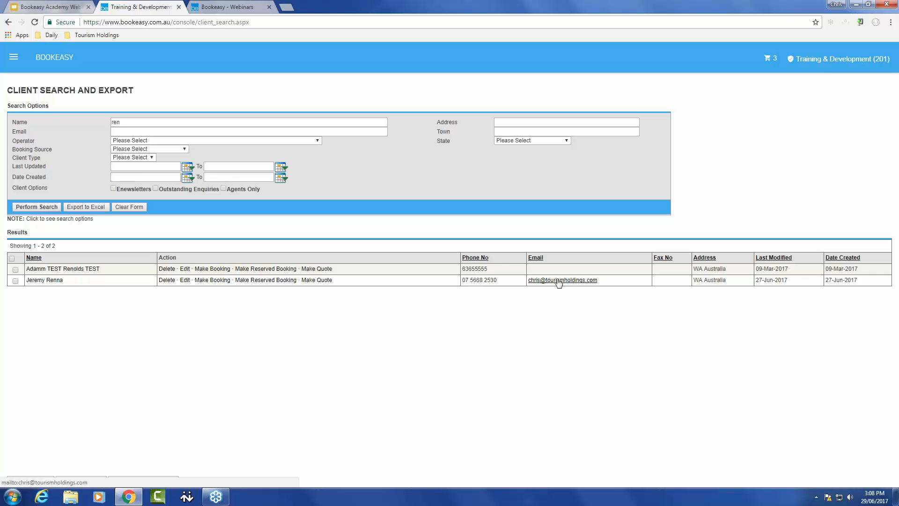
pyautogui.click(212, 280)
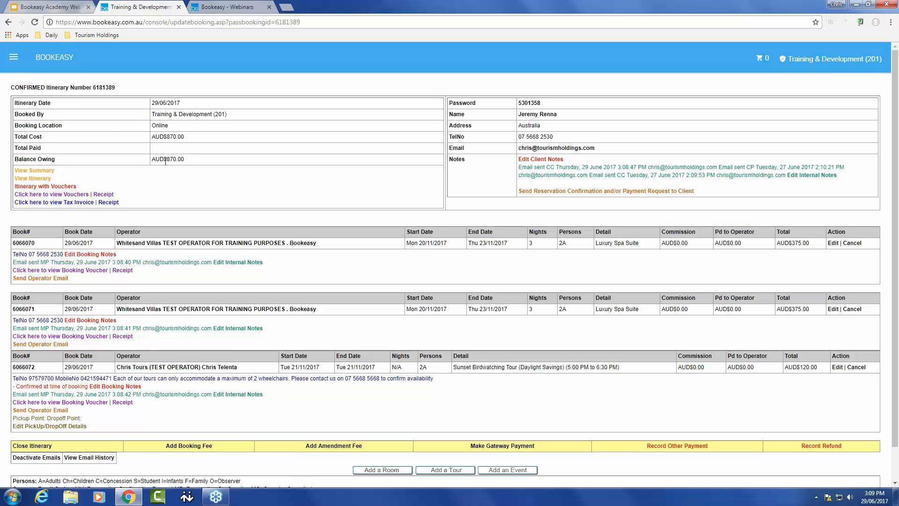
# - Record a Cash payment of 870 against the itinerary and save it
pyautogui.scroll(-1, 293, 332)
pyautogui.scroll(-1, 718, 433)
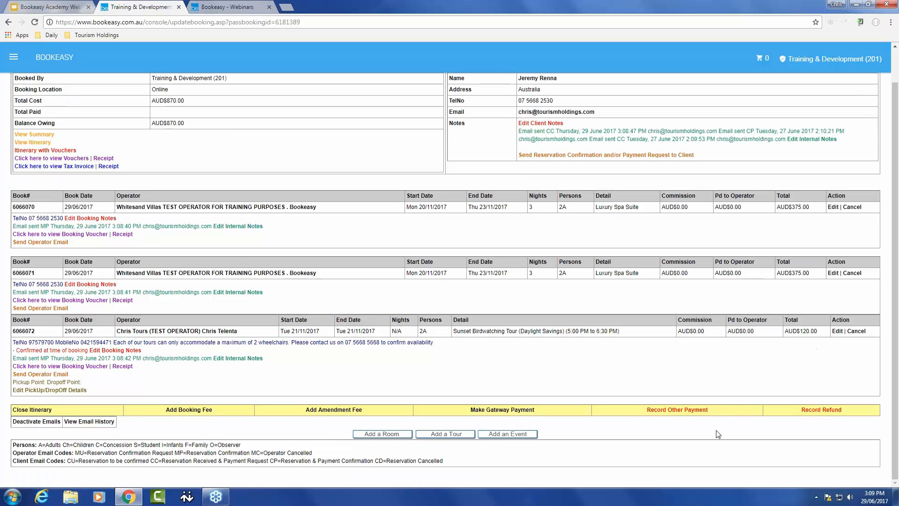
pyautogui.click(677, 410)
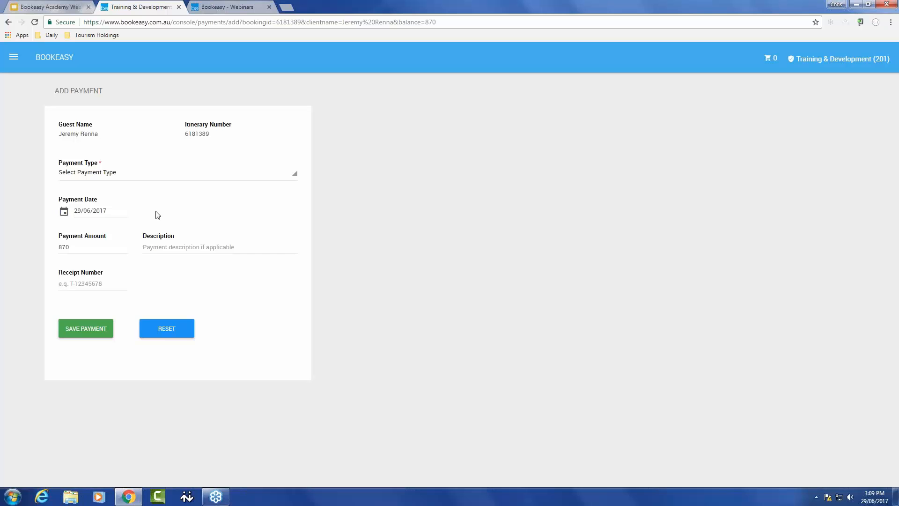
pyautogui.click(130, 179)
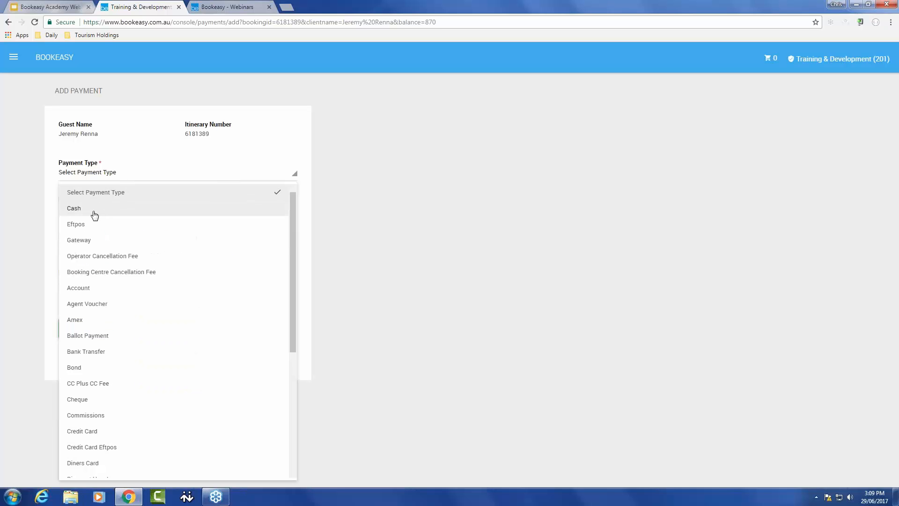
pyautogui.click(95, 215)
pyautogui.click(92, 332)
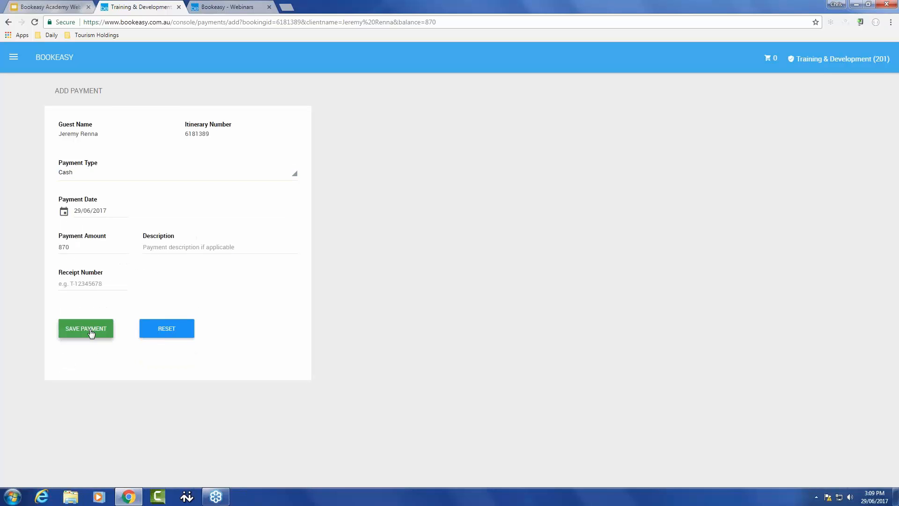
pyautogui.click(91, 333)
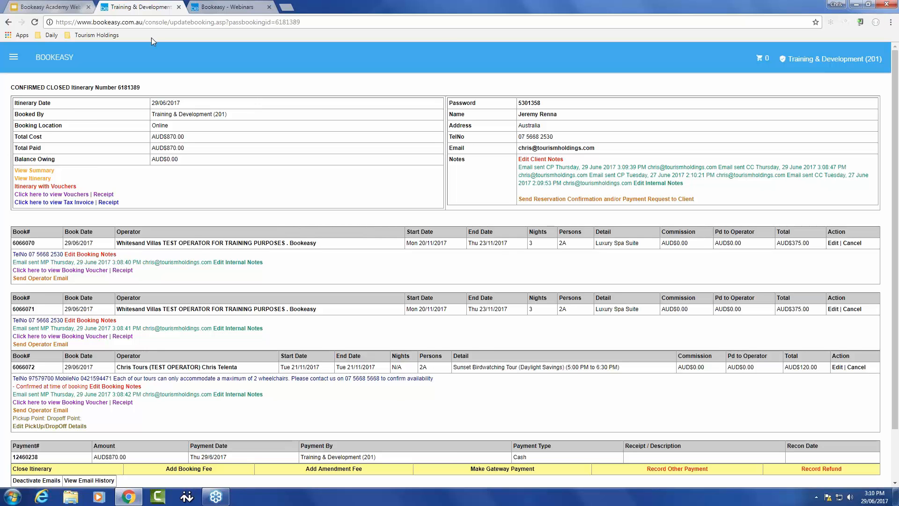
pyautogui.click(52, 8)
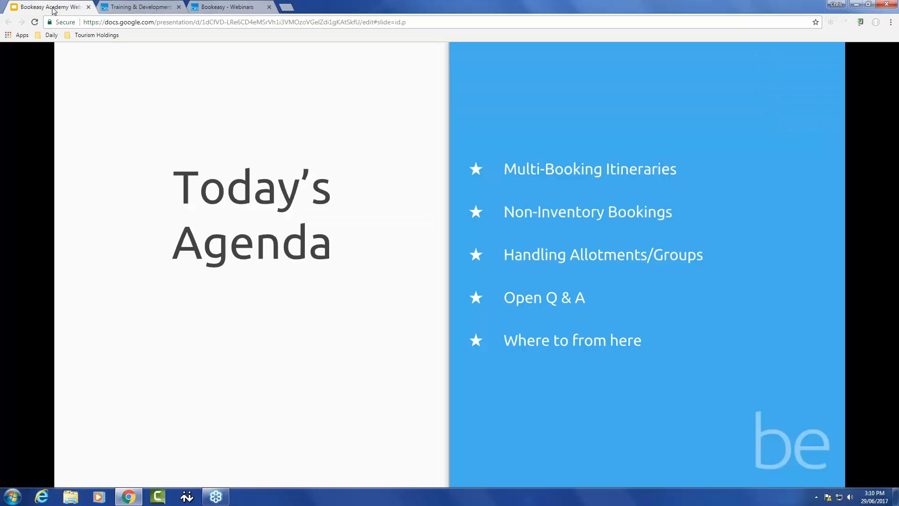
pyautogui.click(310, 294)
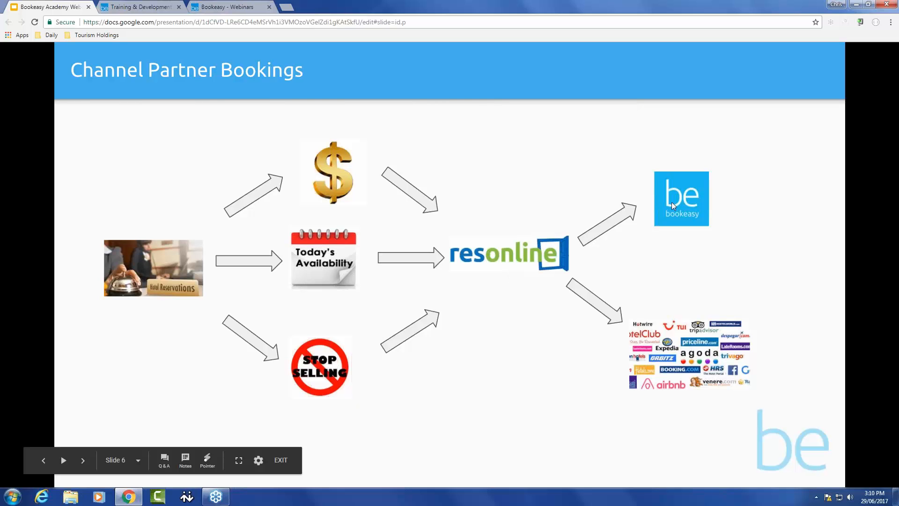
pyautogui.click(670, 347)
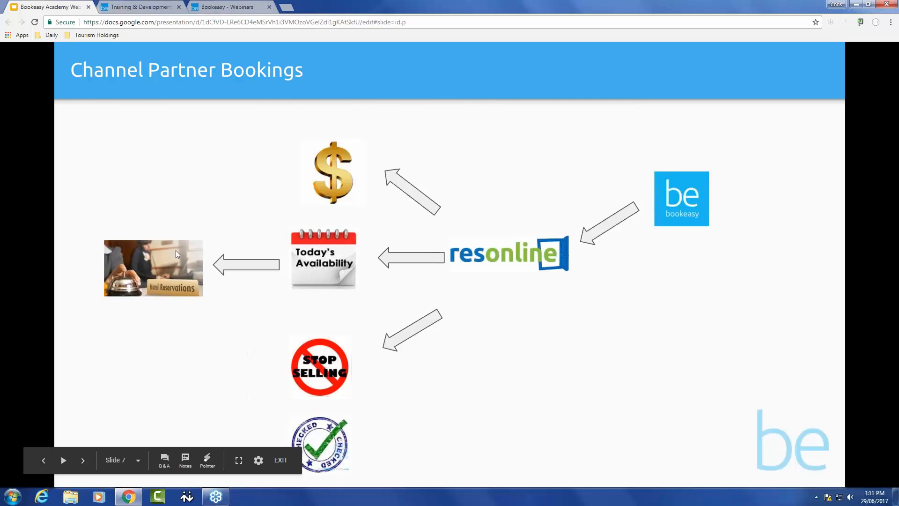
pyautogui.click(550, 363)
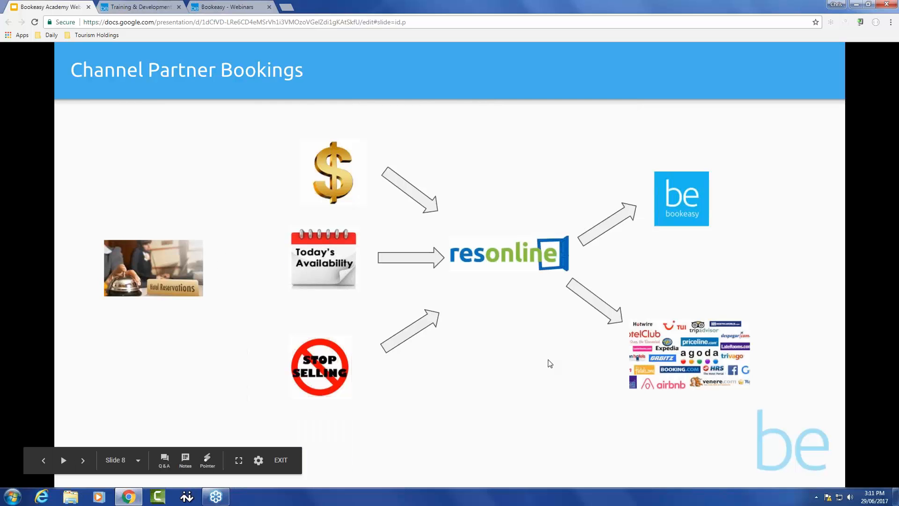
pyautogui.click(548, 364)
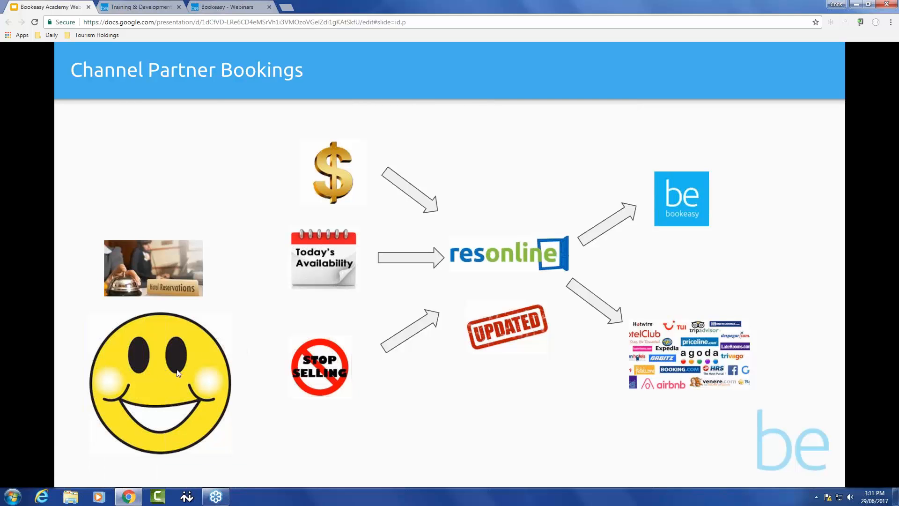
pyautogui.click(397, 353)
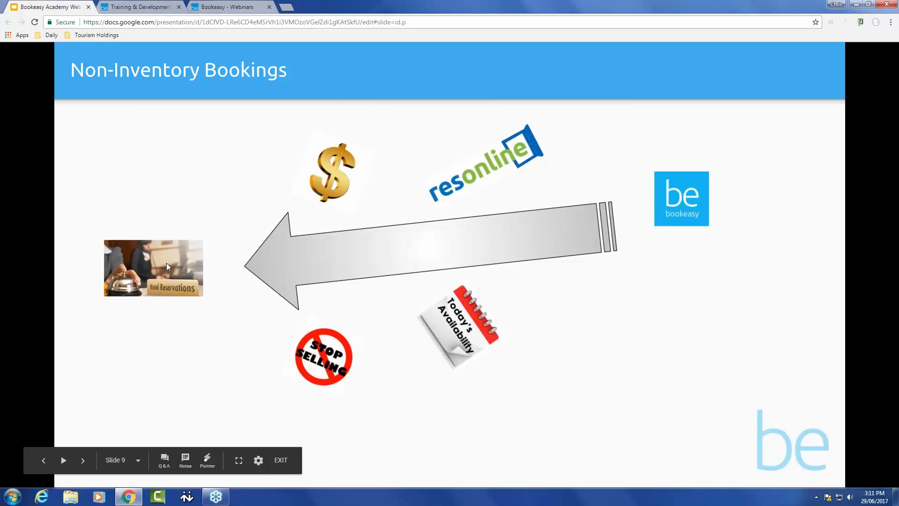
pyautogui.click(347, 366)
pyautogui.click(347, 370)
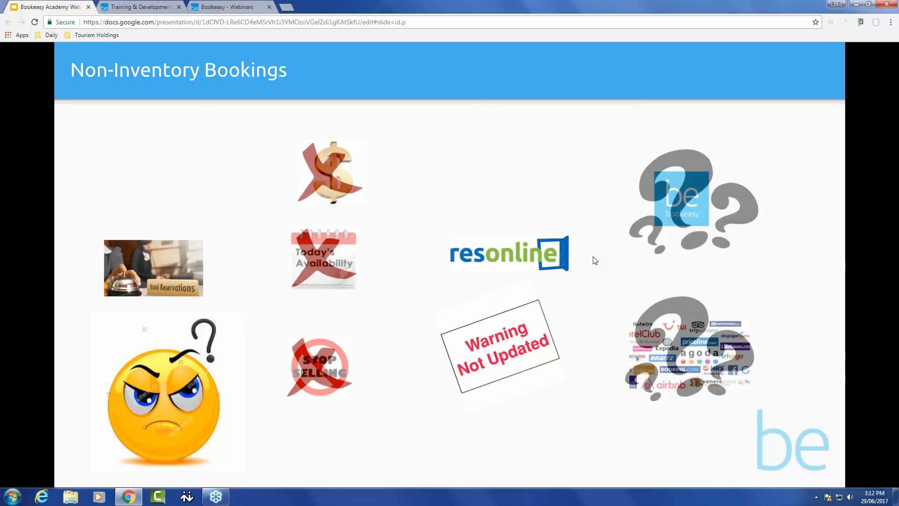
pyautogui.press('Right')
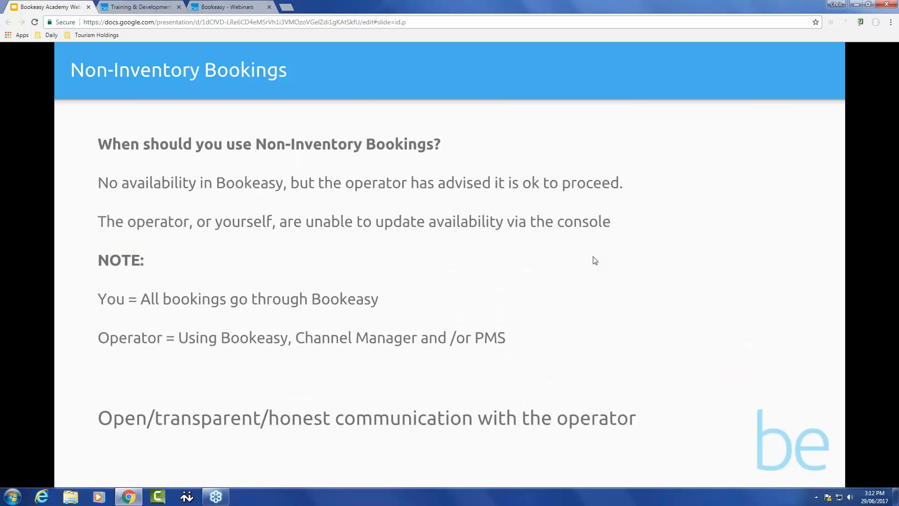
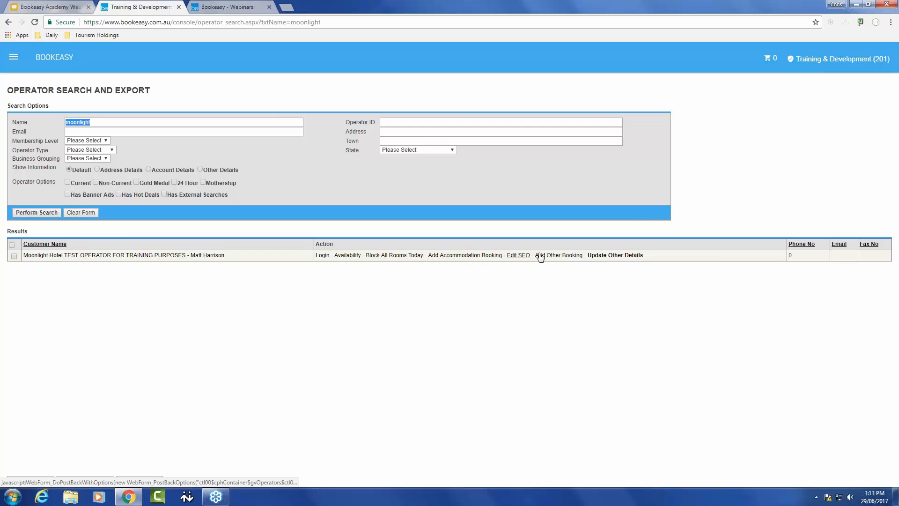
# - Add an other booking for Moonlight Hotel described as "Poolside Studio" for 2 nights
pyautogui.click(558, 255)
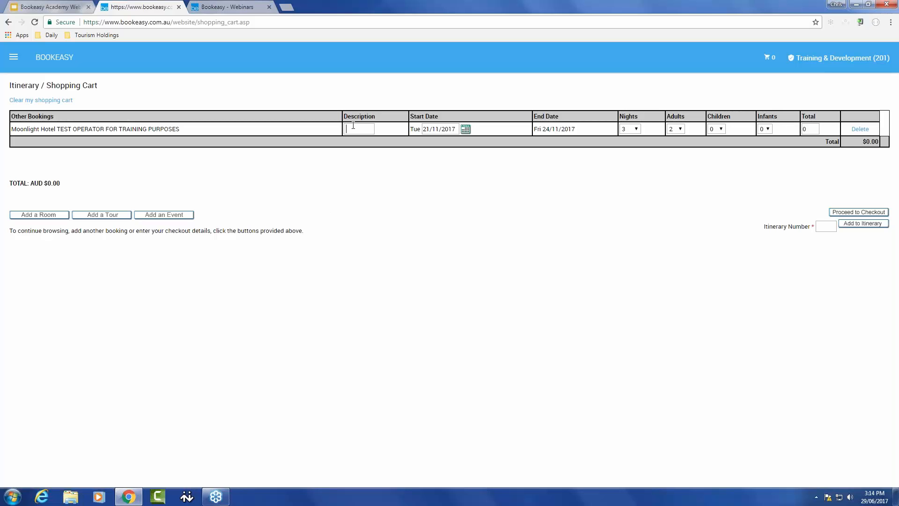
pyautogui.write('Poolsid')
pyautogui.write('e Studio')
pyautogui.click(635, 129)
pyautogui.click(625, 157)
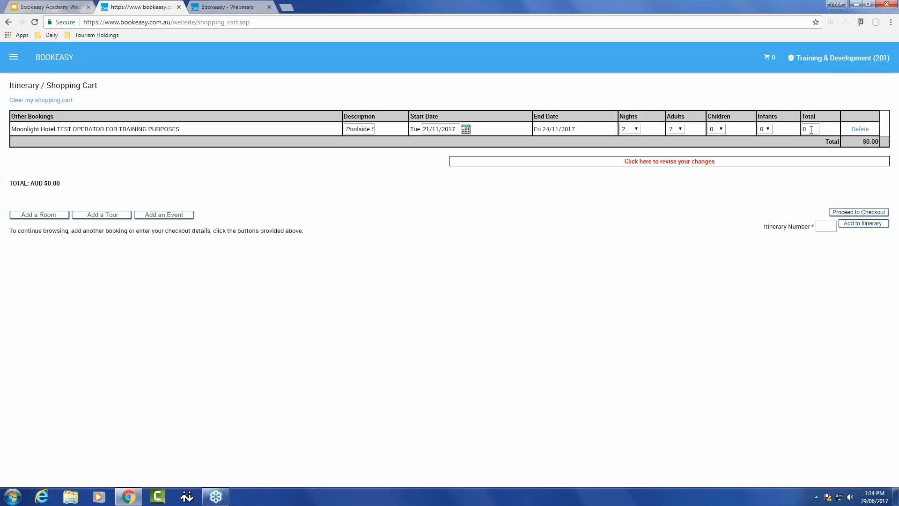
# - Set the booking total to 510, revise the cart changes, and proceed to checkout
pyautogui.moveTo(811, 130); pyautogui.dragTo(798, 133)
pyautogui.write('510')
pyautogui.click(669, 161)
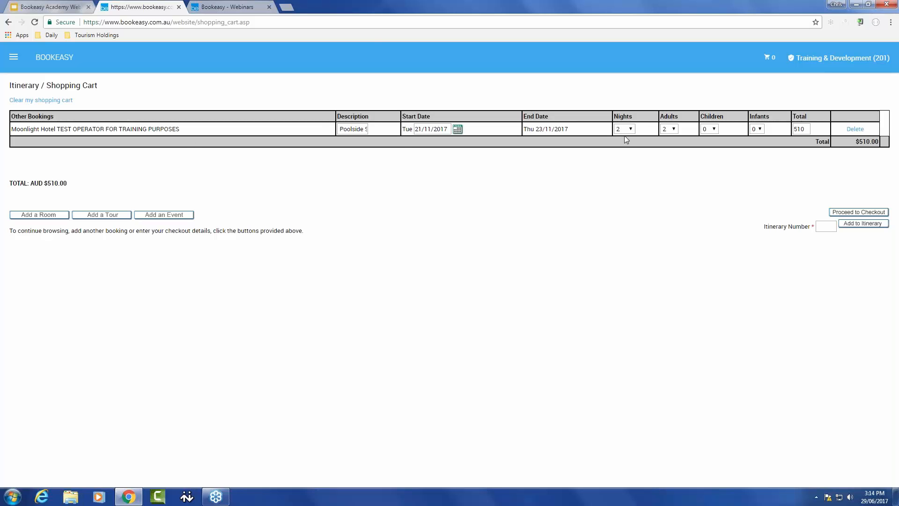
pyautogui.click(863, 212)
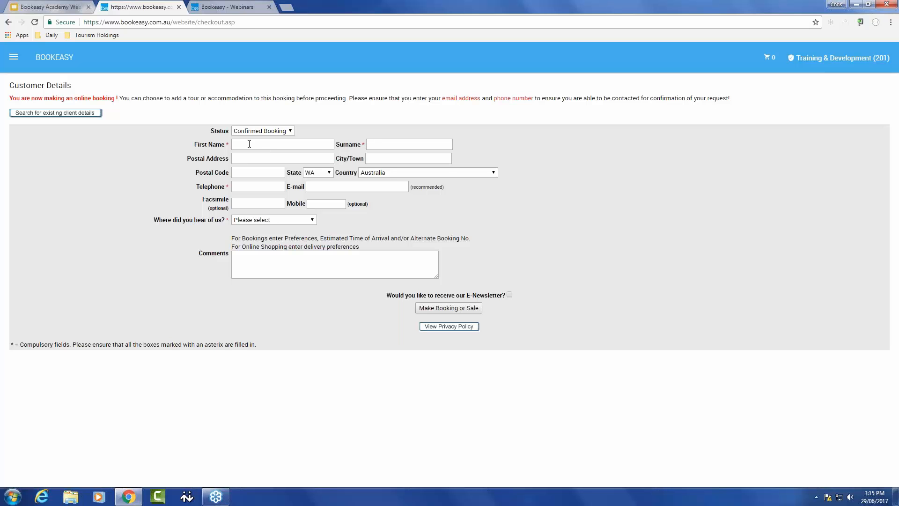
# - Search existing client details by the name "tem" and make the booking for the matching client
pyautogui.click(41, 113)
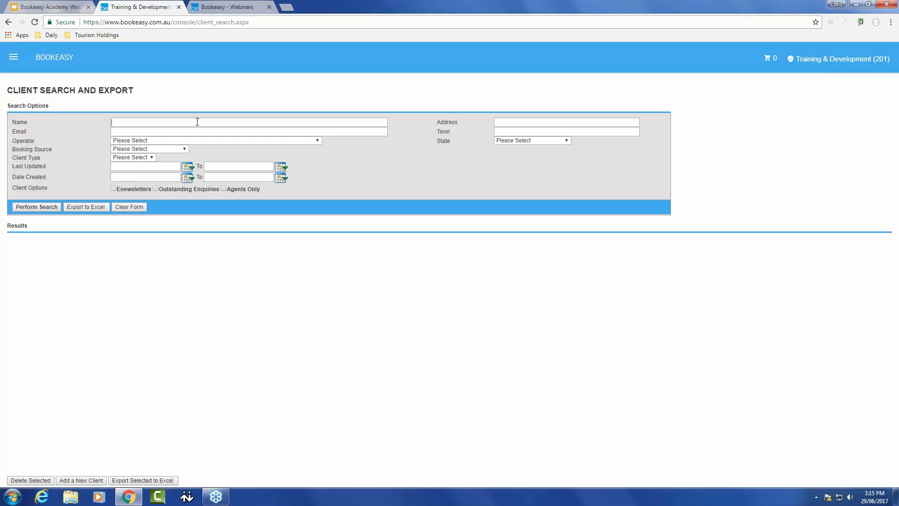
pyautogui.write('tem')
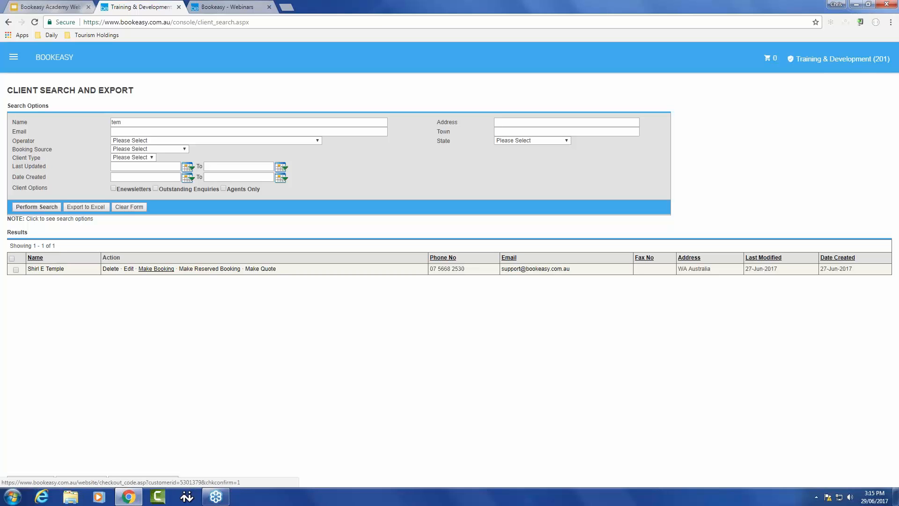
pyautogui.click(157, 269)
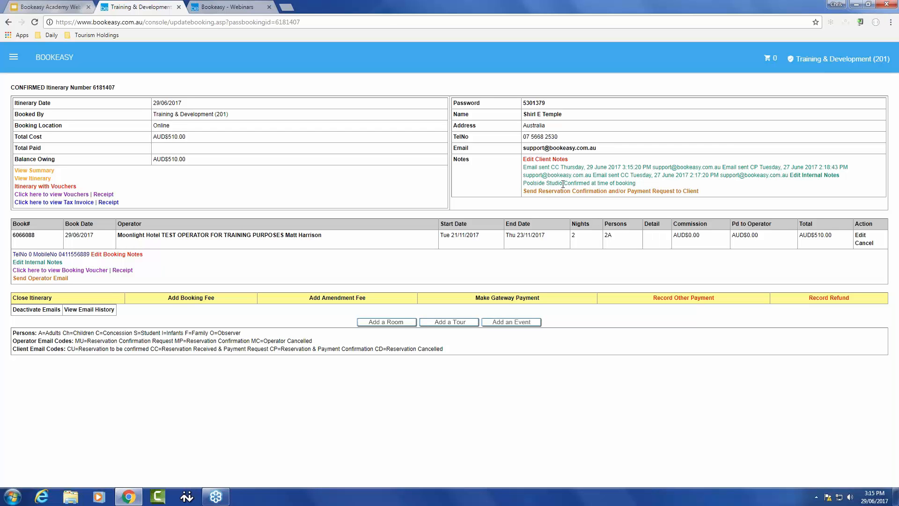
# - Copy the "Poolside Studio" text from the itinerary's client notes
pyautogui.moveTo(562, 183); pyautogui.dragTo(523, 183)
pyautogui.rightClick(542, 183)
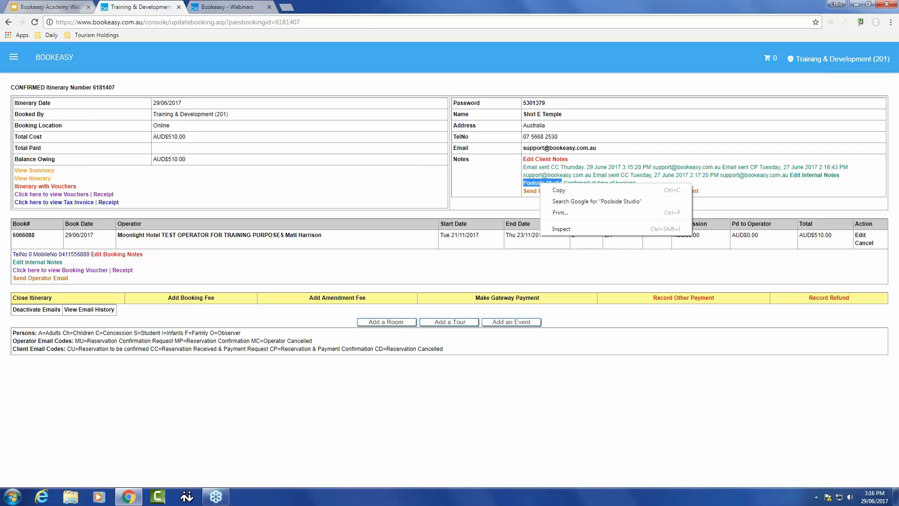
pyautogui.click(558, 190)
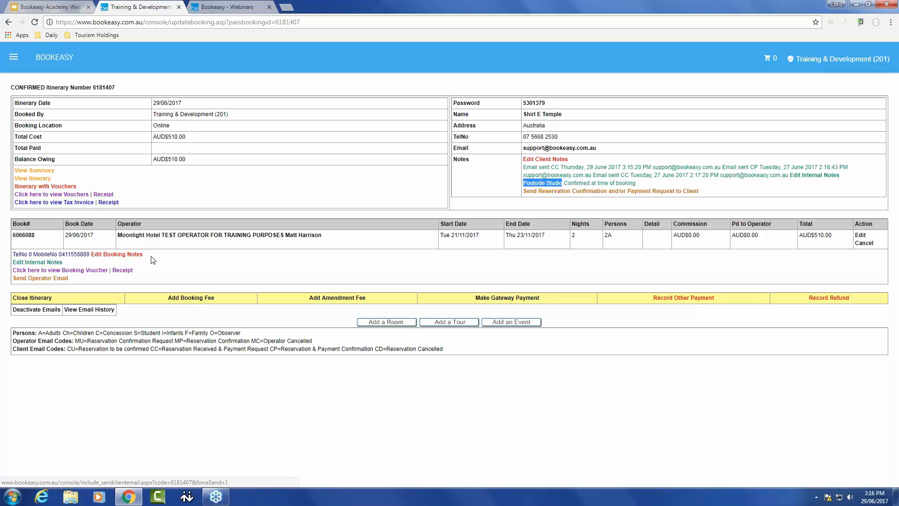
# - Set the booking notes to "Poolside Studio booked with operator direct" and save them
pyautogui.click(118, 254)
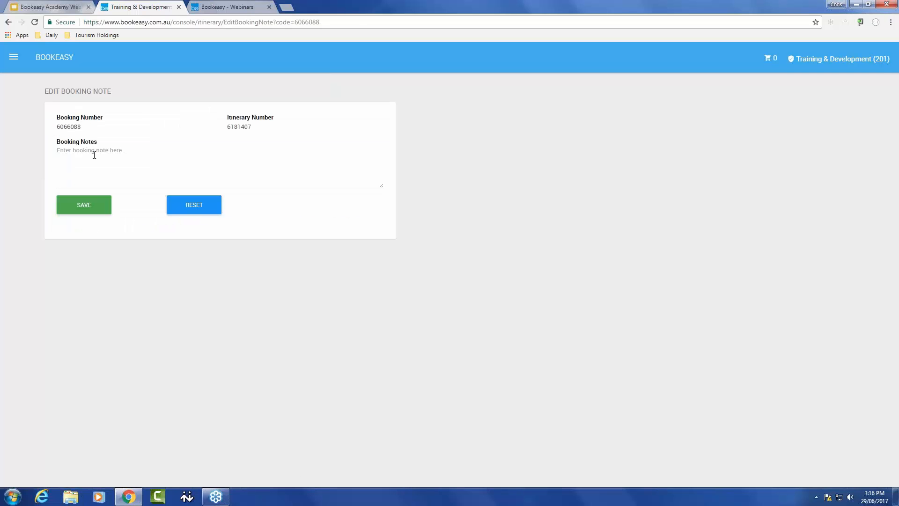
pyautogui.hotkey('ctrl', 'v')
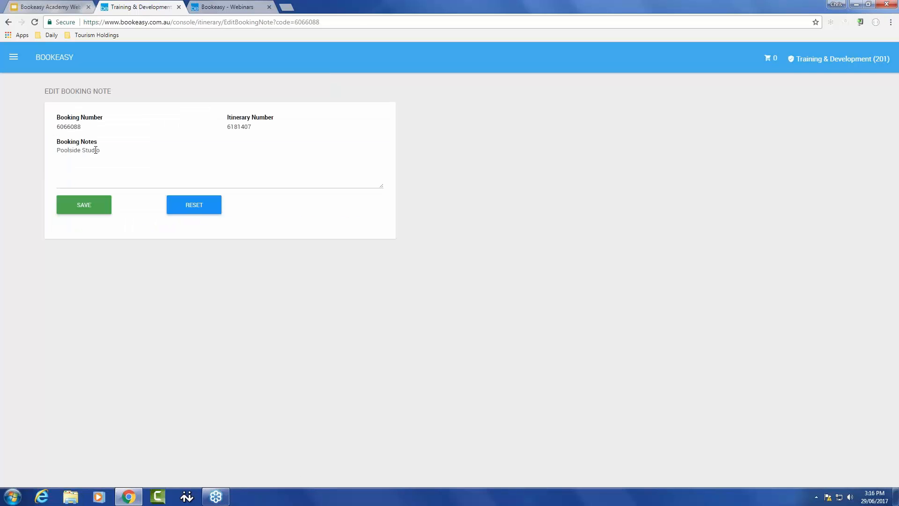
pyautogui.write('booked with operaor dir')
pyautogui.press('BackSpace')
pyautogui.press('BackSpace')
pyautogui.press('BackSpace')
pyautogui.press('BackSpace')
pyautogui.write('tor direct')
pyautogui.click(100, 205)
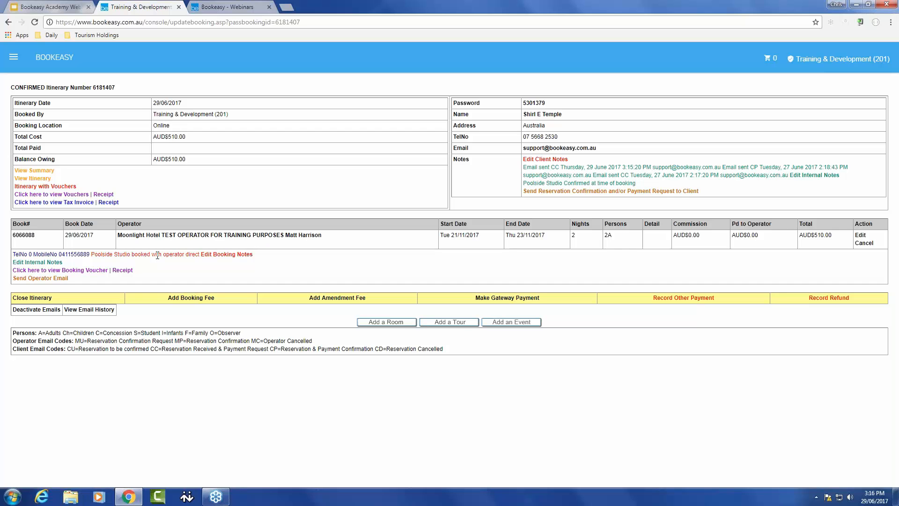
# - Record an Eftpos payment against the itinerary and enter the terminal receipt number
pyautogui.click(686, 298)
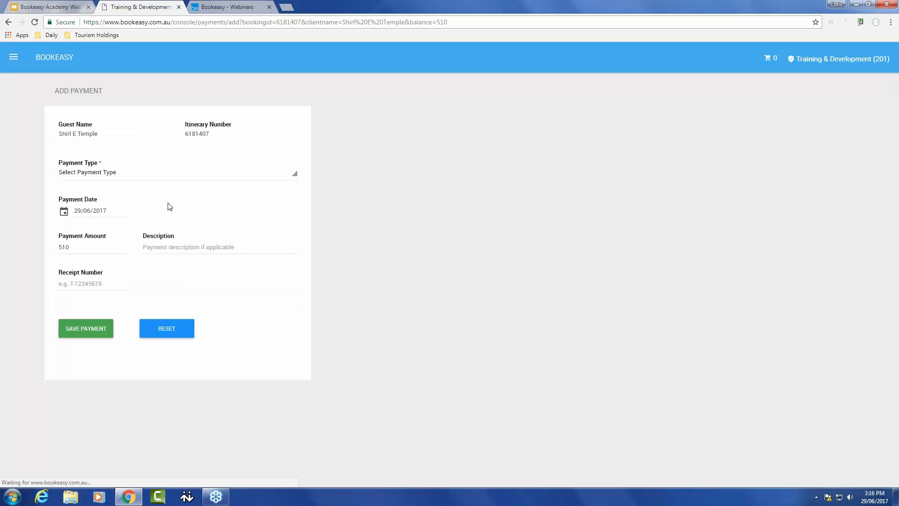
pyautogui.click(130, 179)
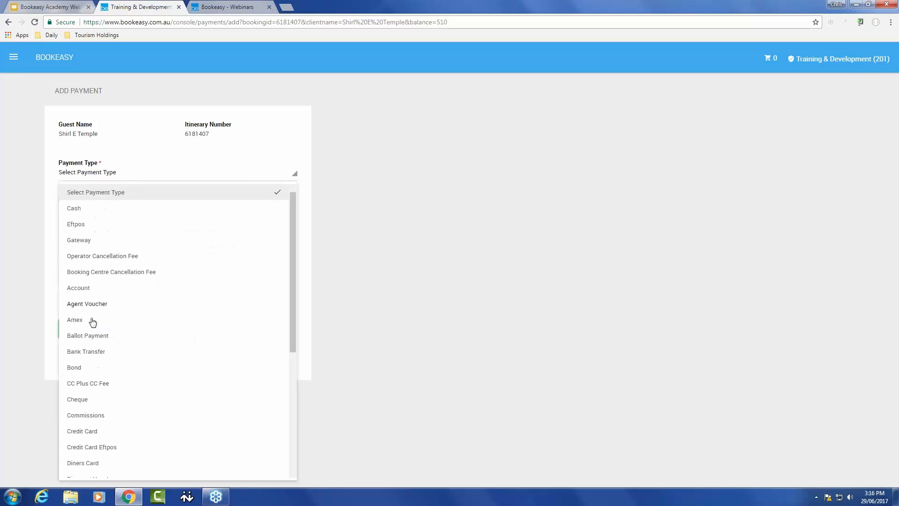
pyautogui.scroll(-3, 100, 421)
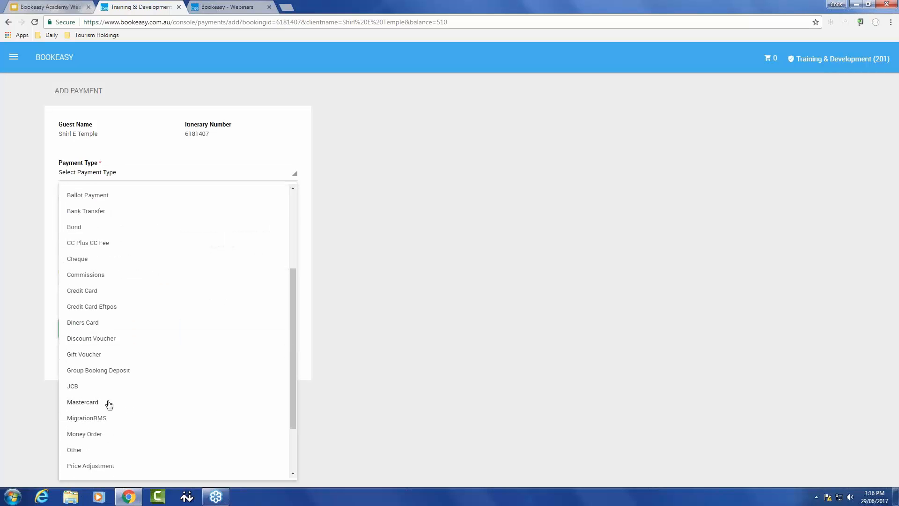
pyautogui.scroll(3, 111, 371)
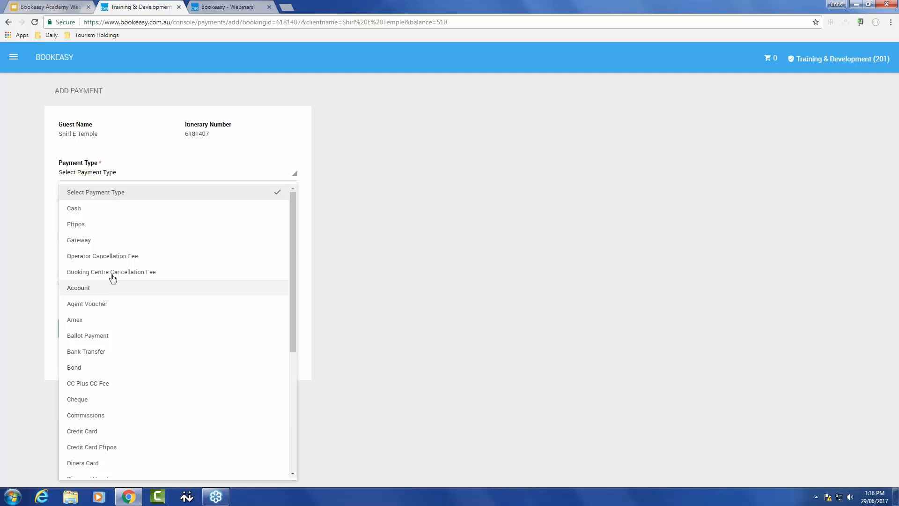
pyautogui.click(90, 226)
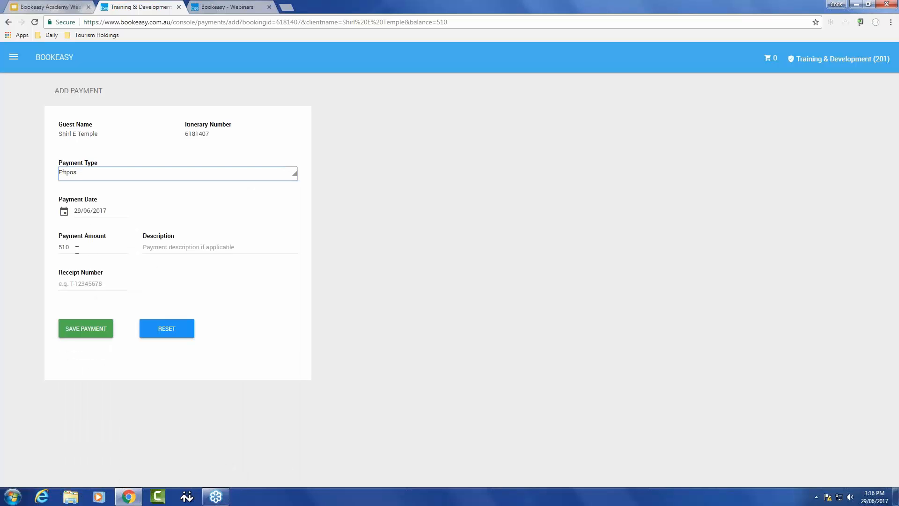
pyautogui.click(83, 284)
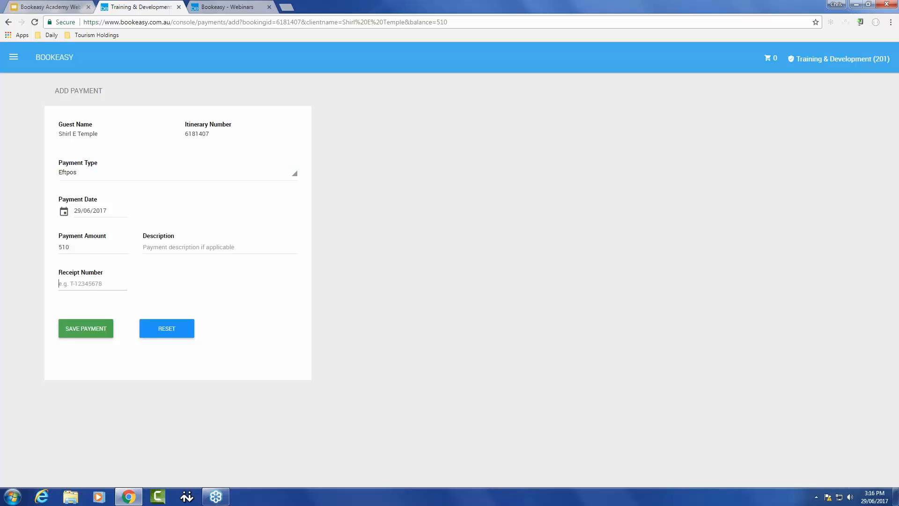
pyautogui.write('162534')
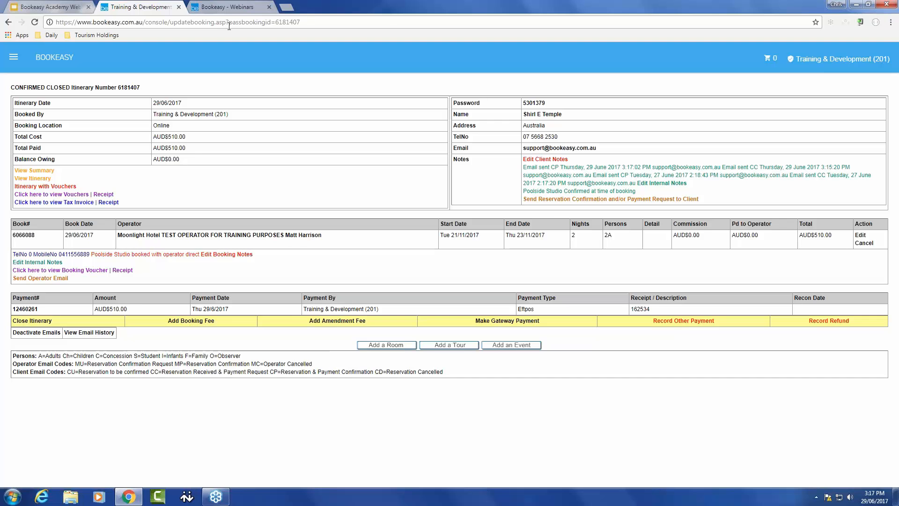
pyautogui.click(61, 7)
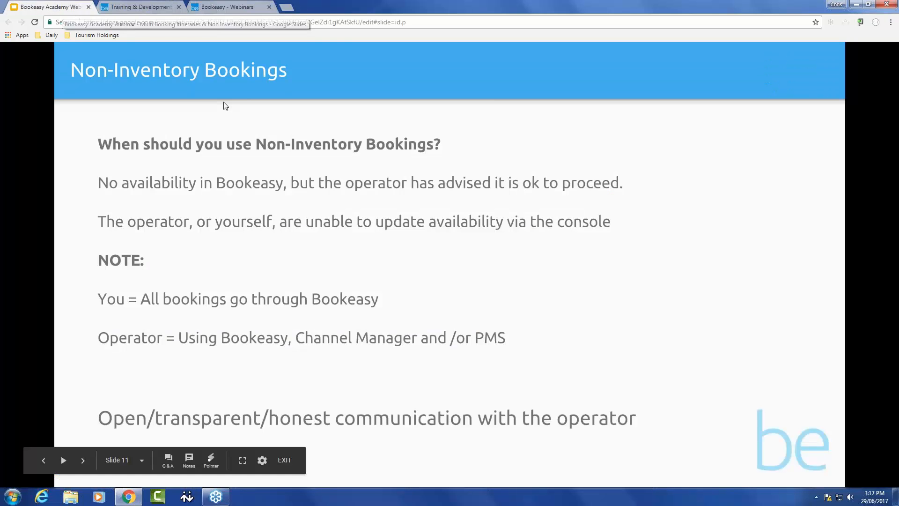
pyautogui.click(375, 233)
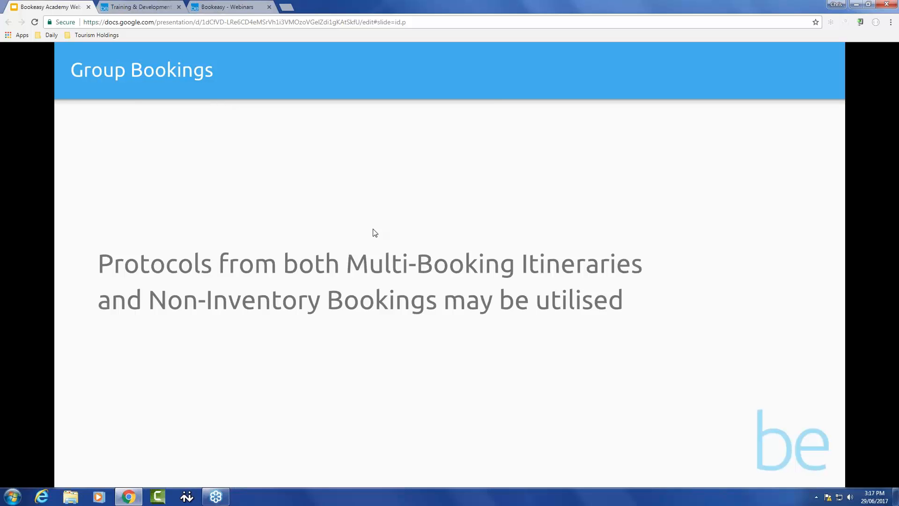
pyautogui.press('Right')
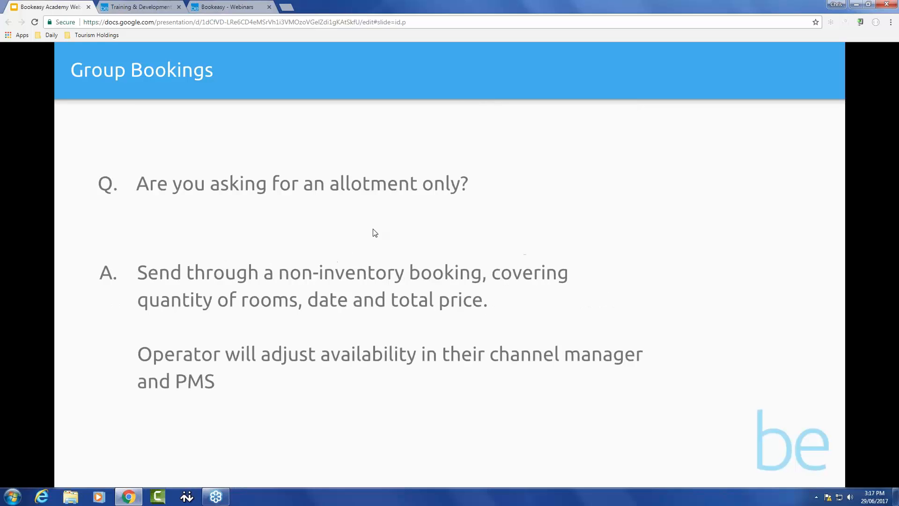